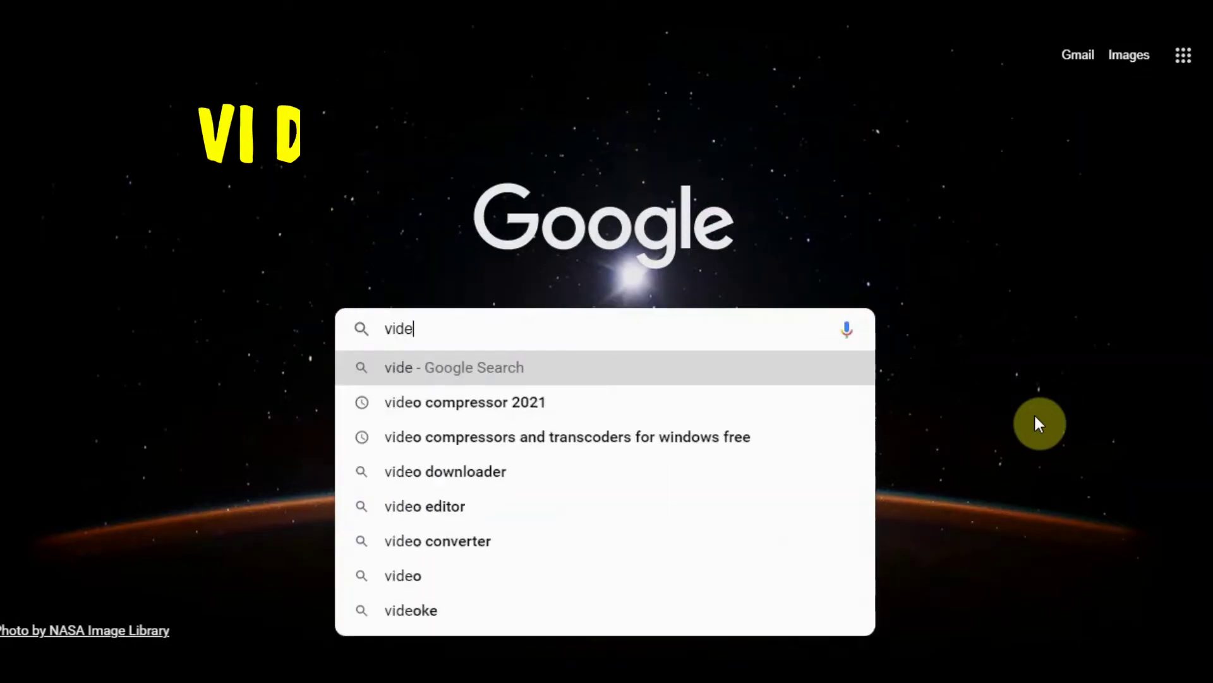
# Step: Search Google for 'video compressor 2021' and scroll down to the filehorse.com download result
pyautogui.write('co')
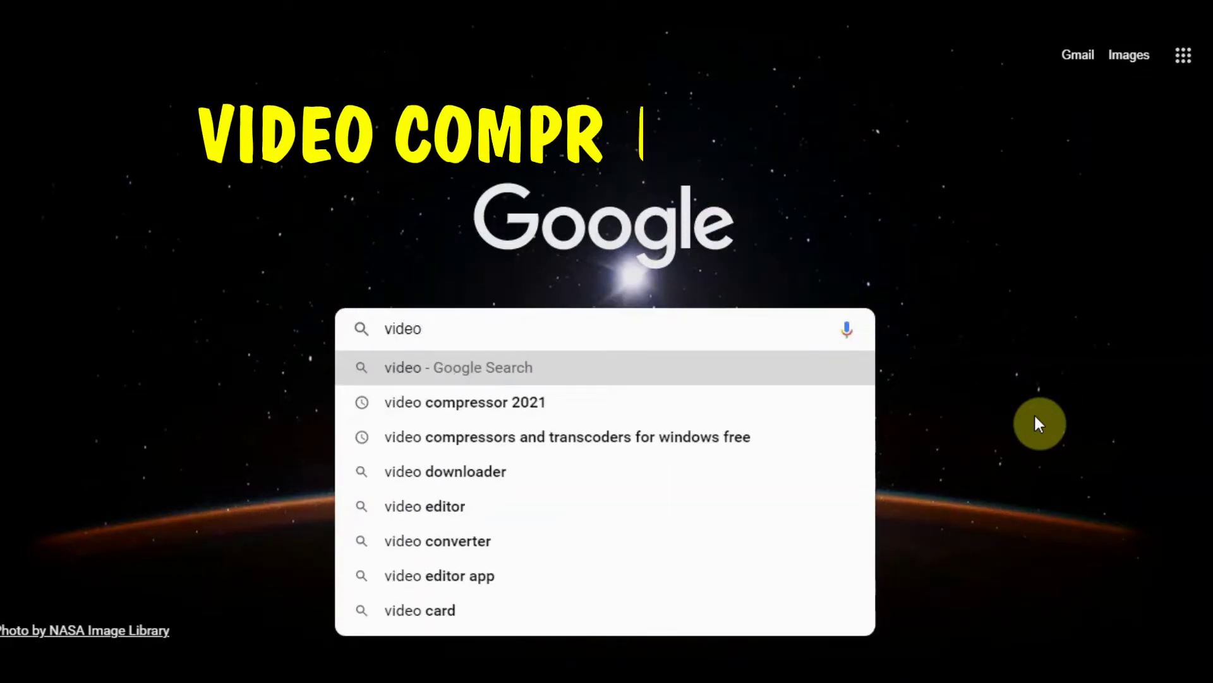
pyautogui.write('mp')
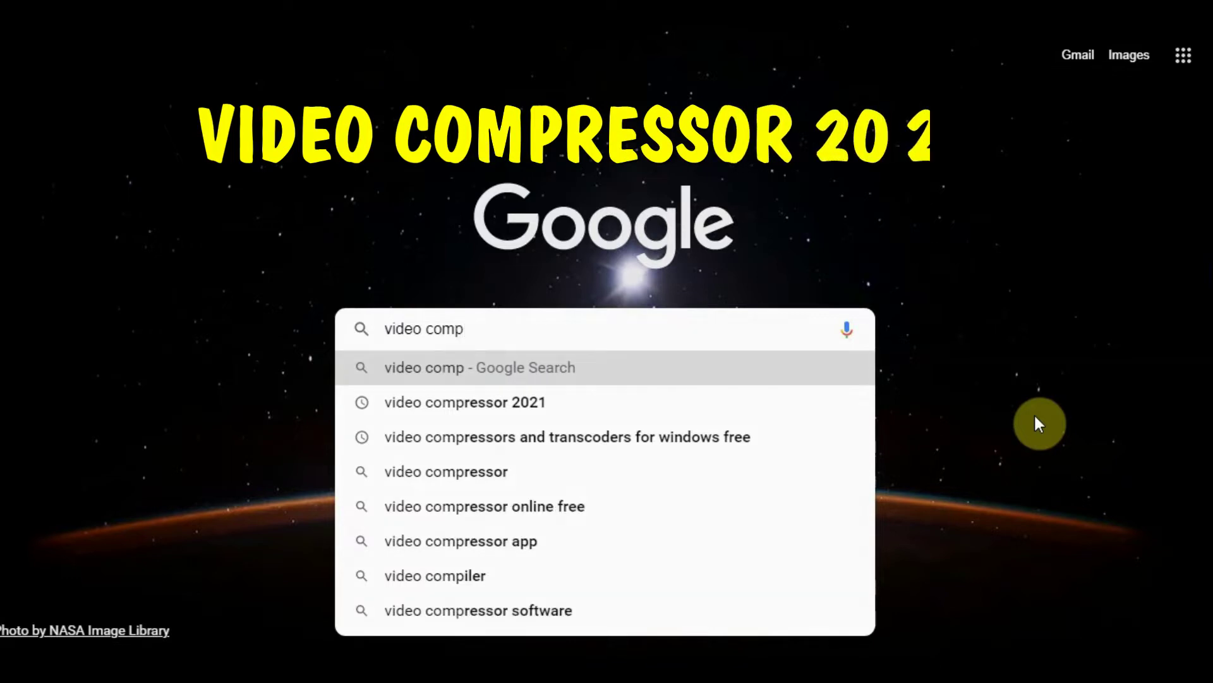
pyautogui.click(438, 404)
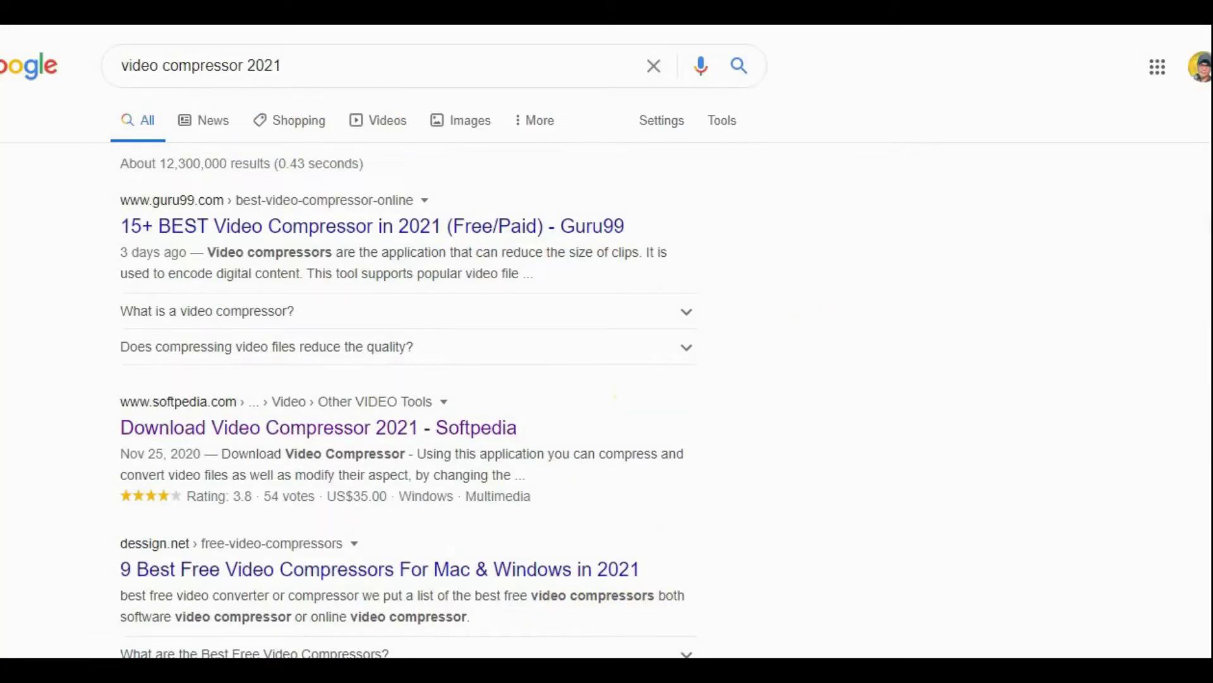
pyautogui.scroll(-4, 411, 366)
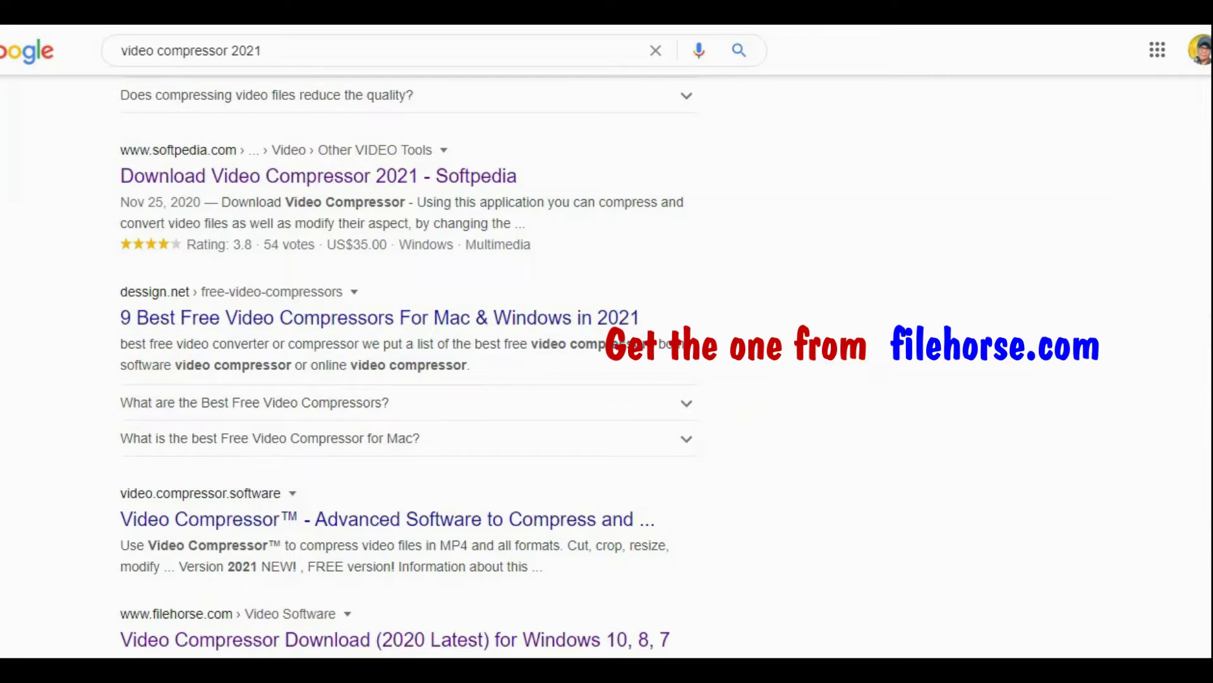
pyautogui.scroll(-7, 434, 366)
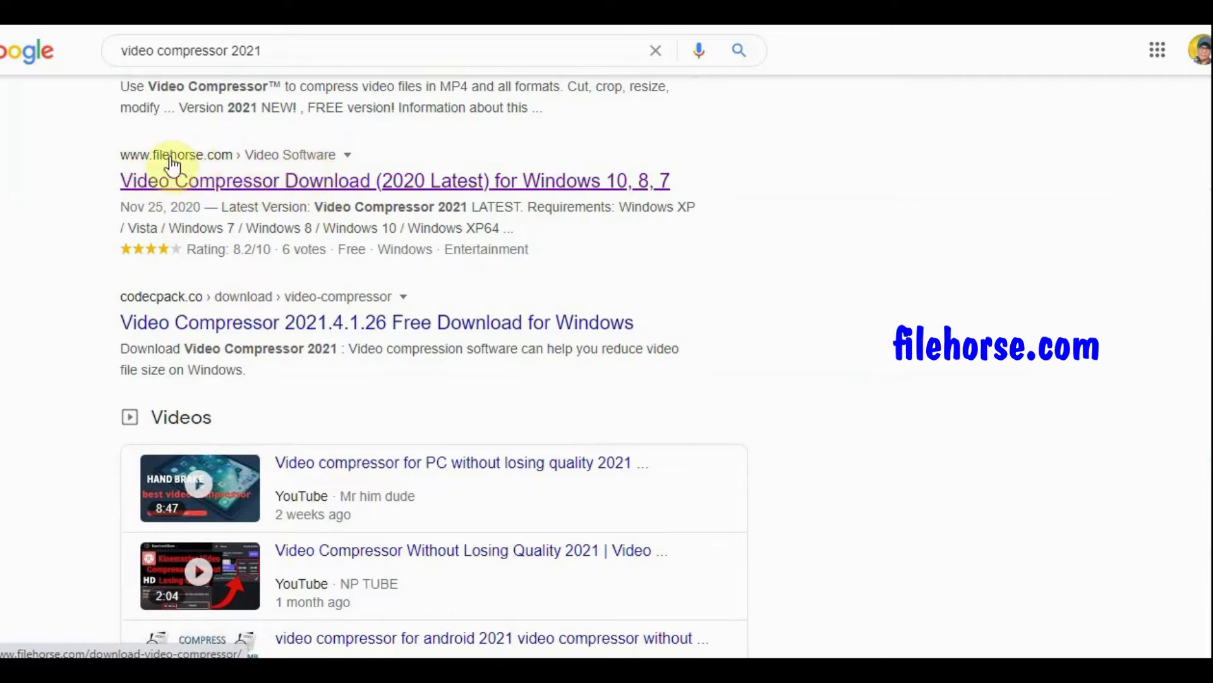
# Step: Download and save the videocompressor-setup installer from FileHorse, declining the site's notification request
pyautogui.click(330, 188)
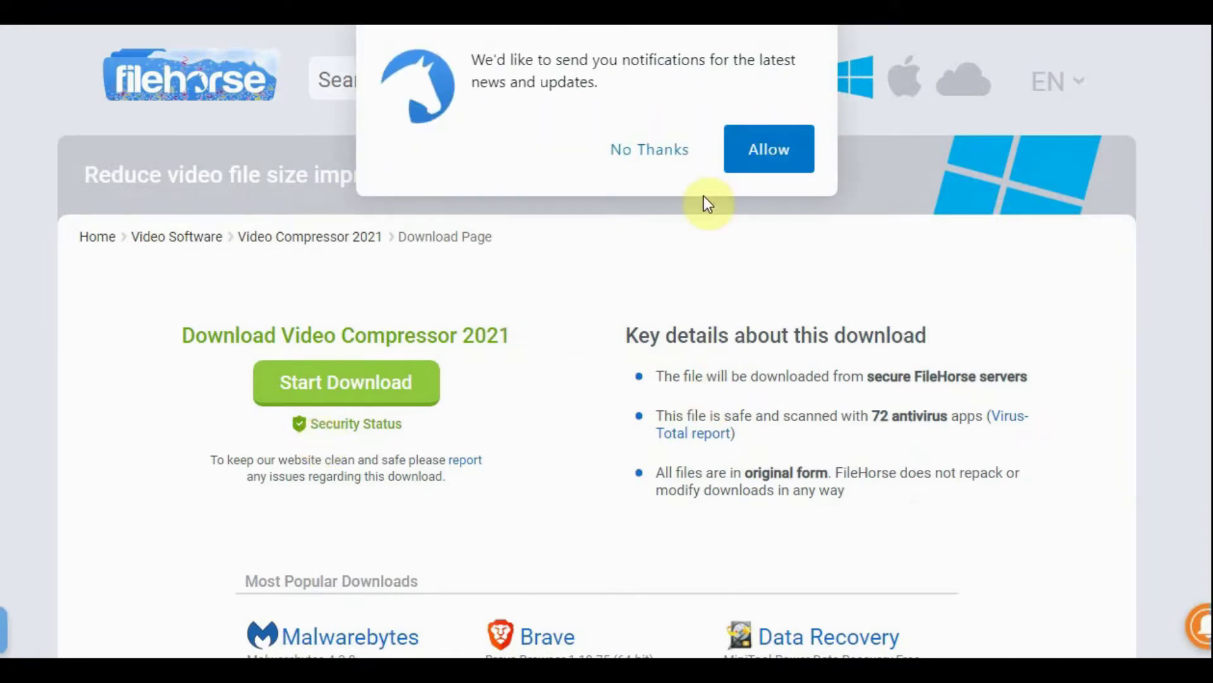
pyautogui.click(647, 155)
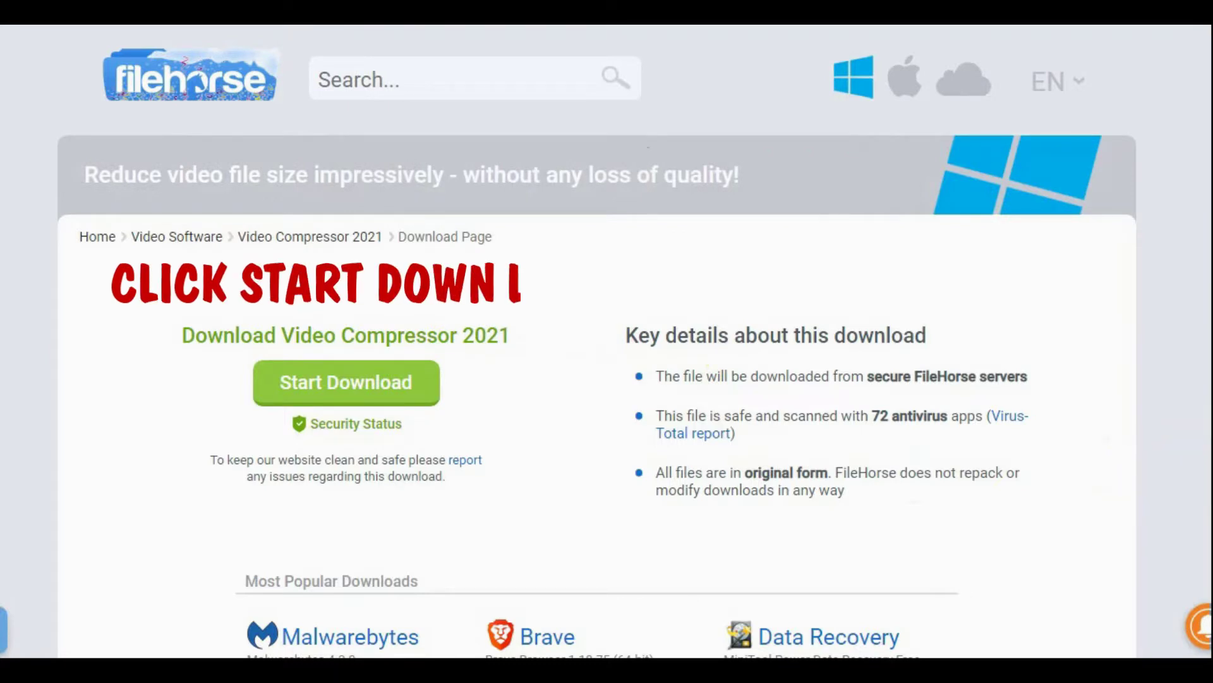
pyautogui.scroll(-1, 1091, 276)
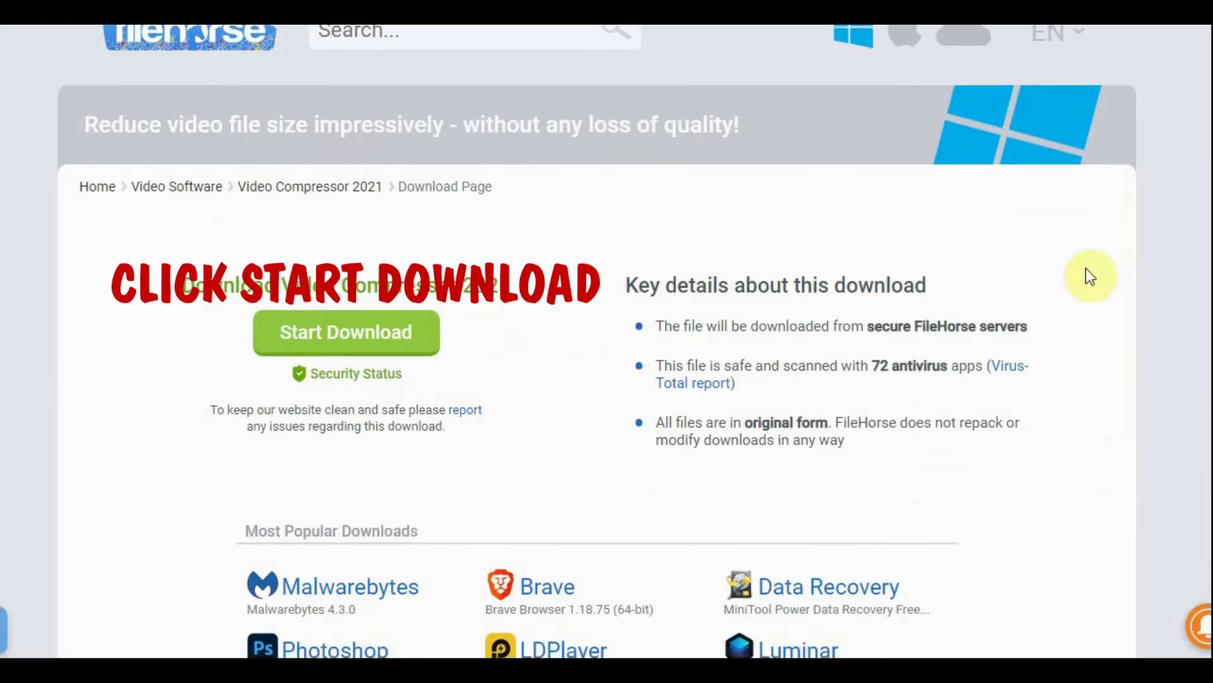
pyautogui.click(344, 341)
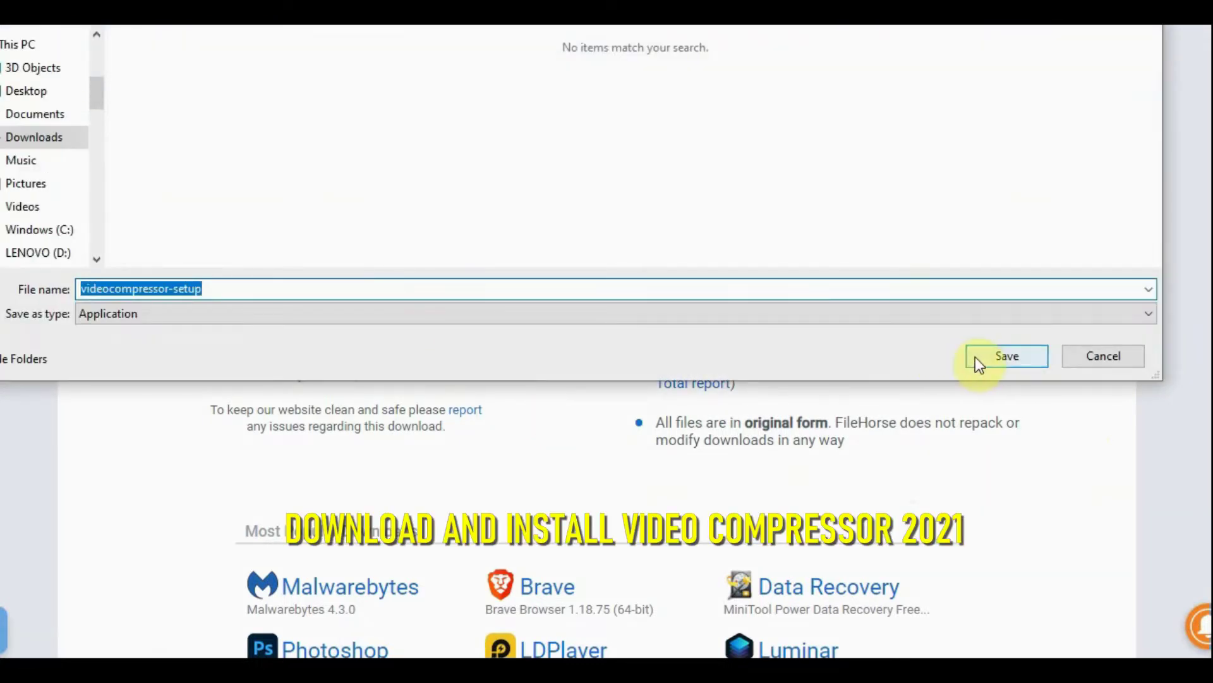
pyautogui.click(976, 357)
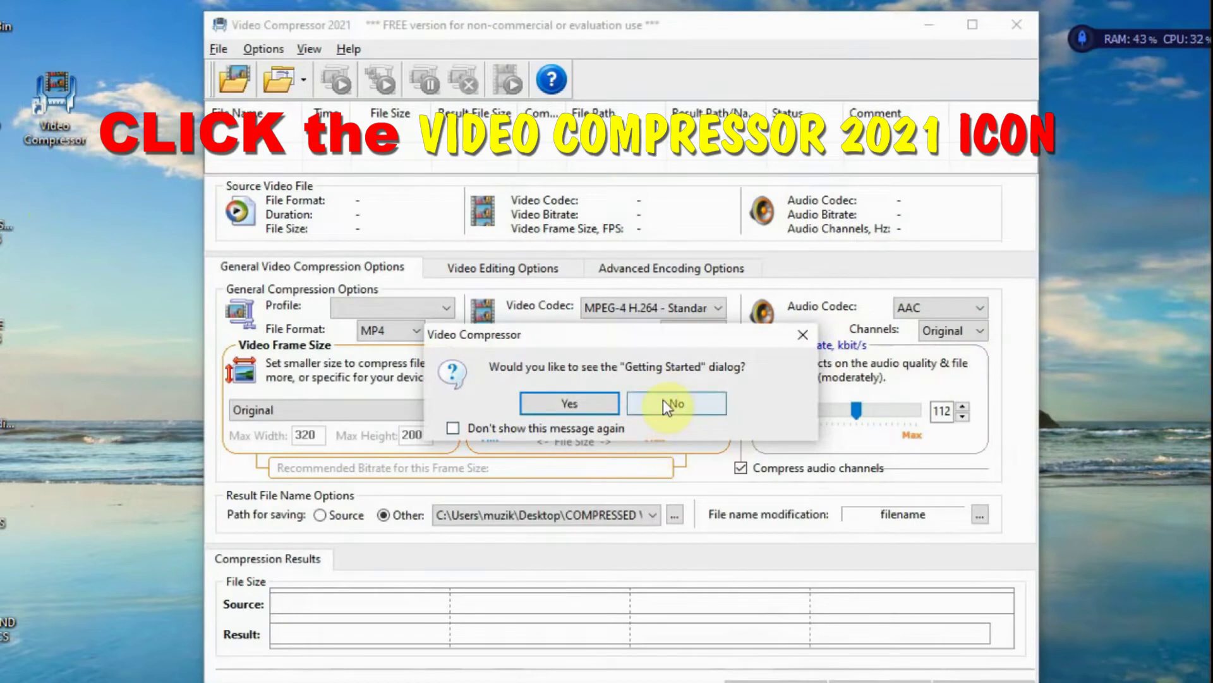
# Step: Skip the Getting Started guide and load the HELLO AGAIN REMIX 2 video
pyautogui.click(663, 403)
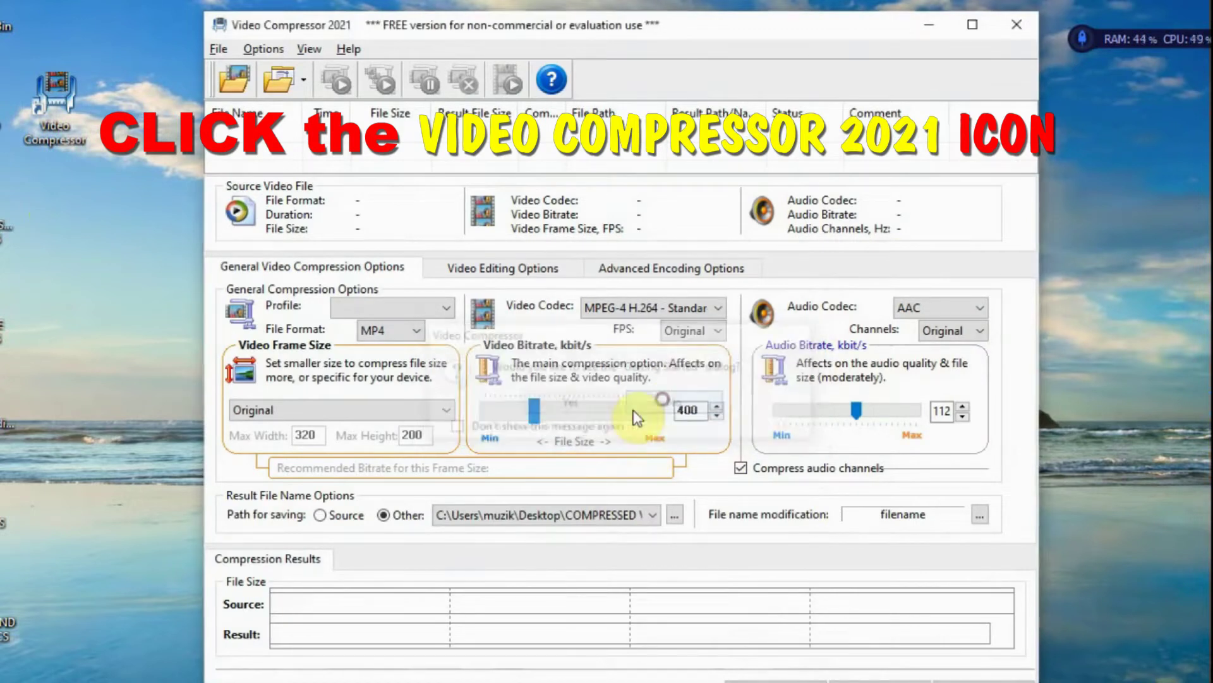
pyautogui.click(235, 90)
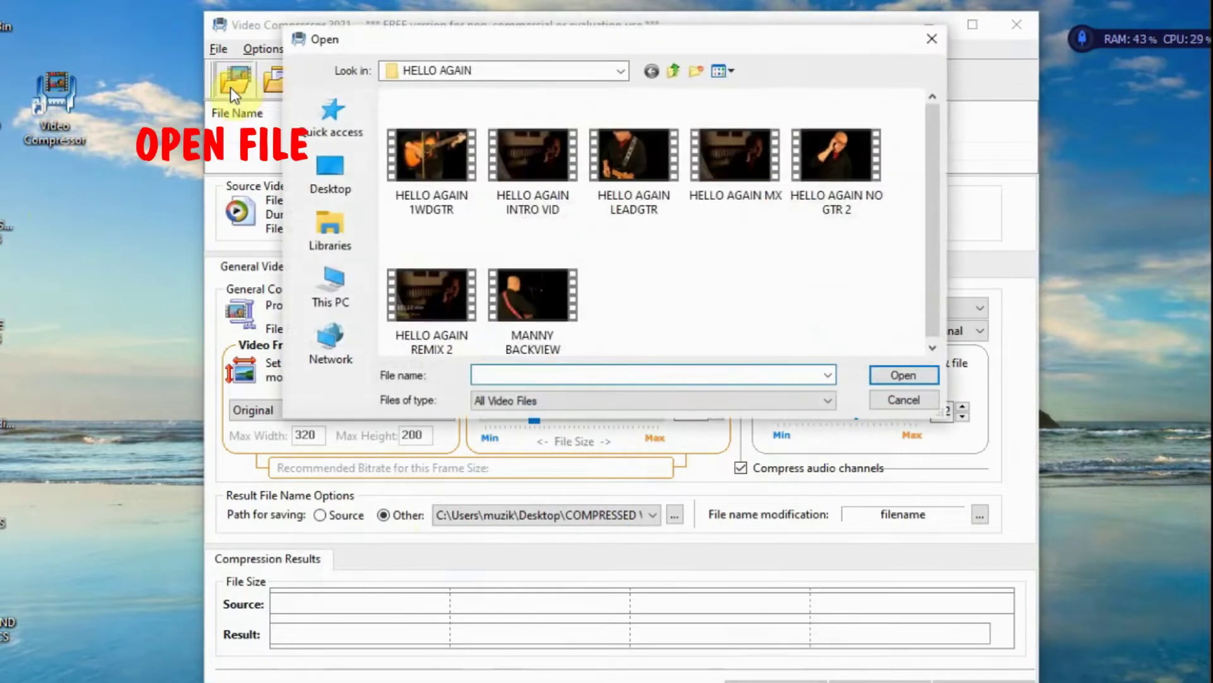
pyautogui.doubleClick(421, 291)
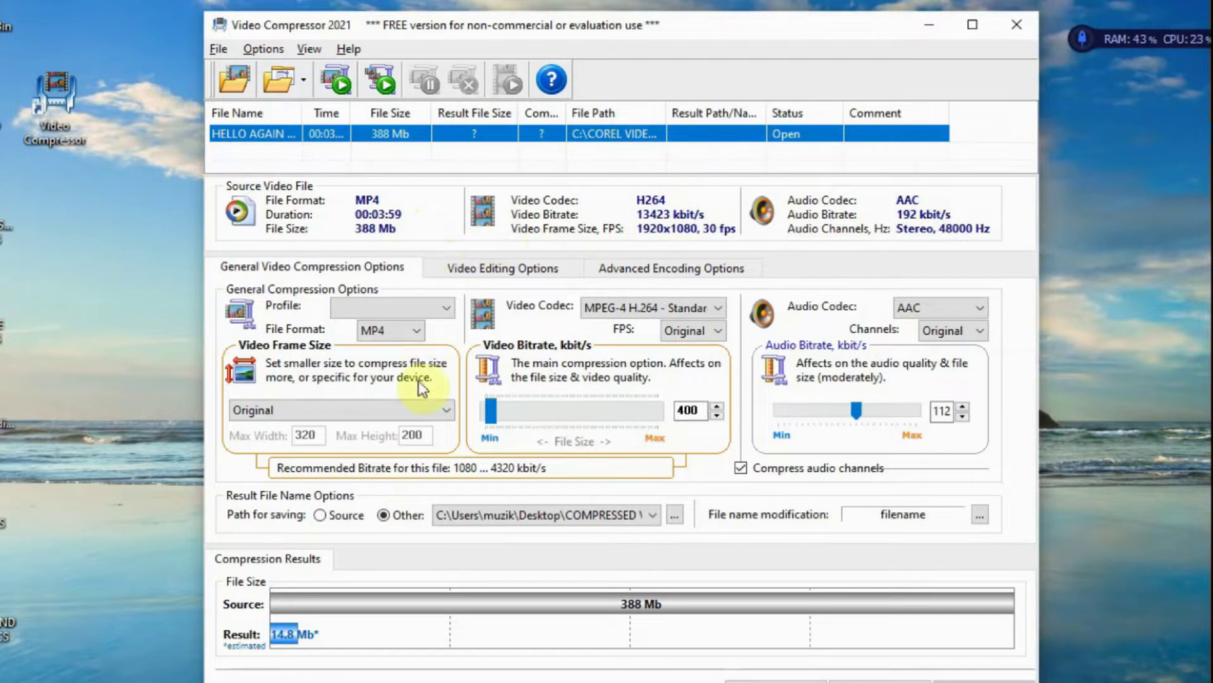
pyautogui.click(446, 412)
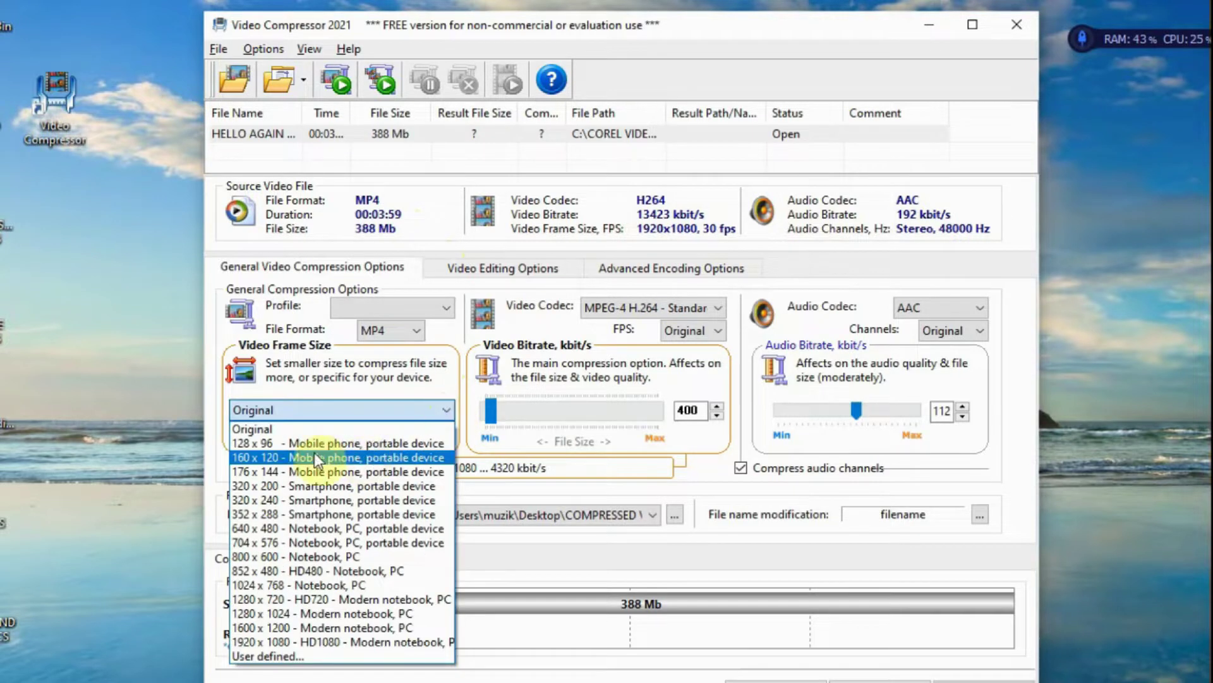
pyautogui.click(442, 409)
pyautogui.click(443, 410)
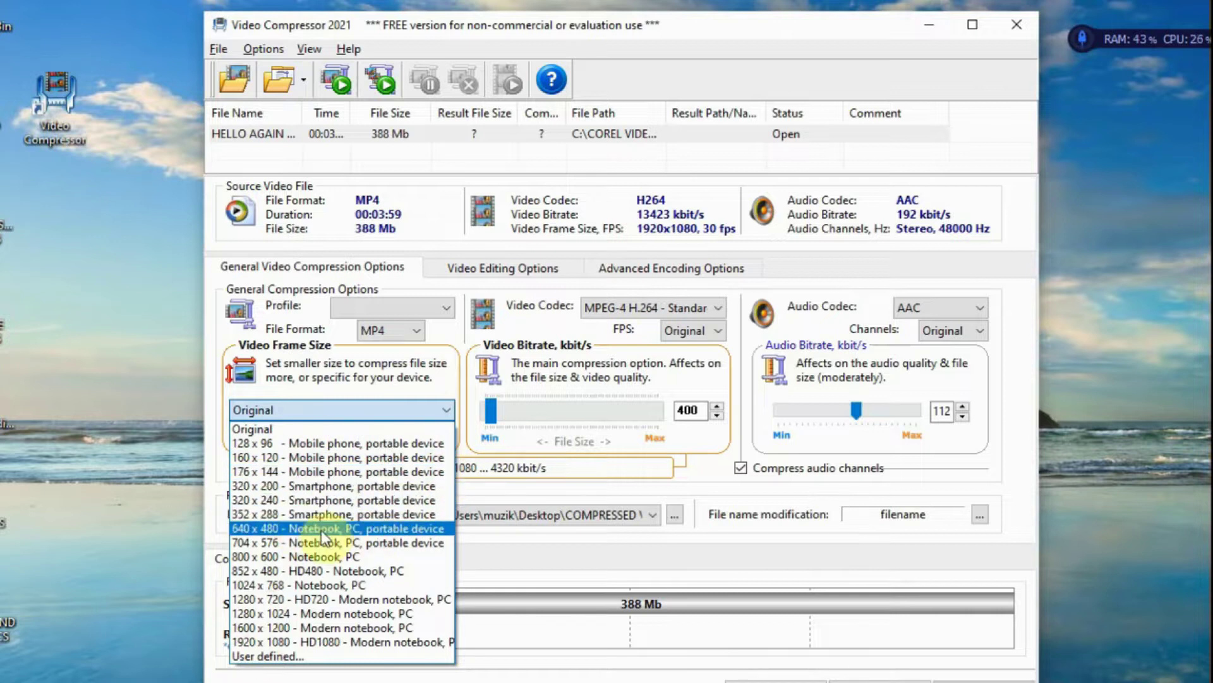
pyautogui.click(450, 414)
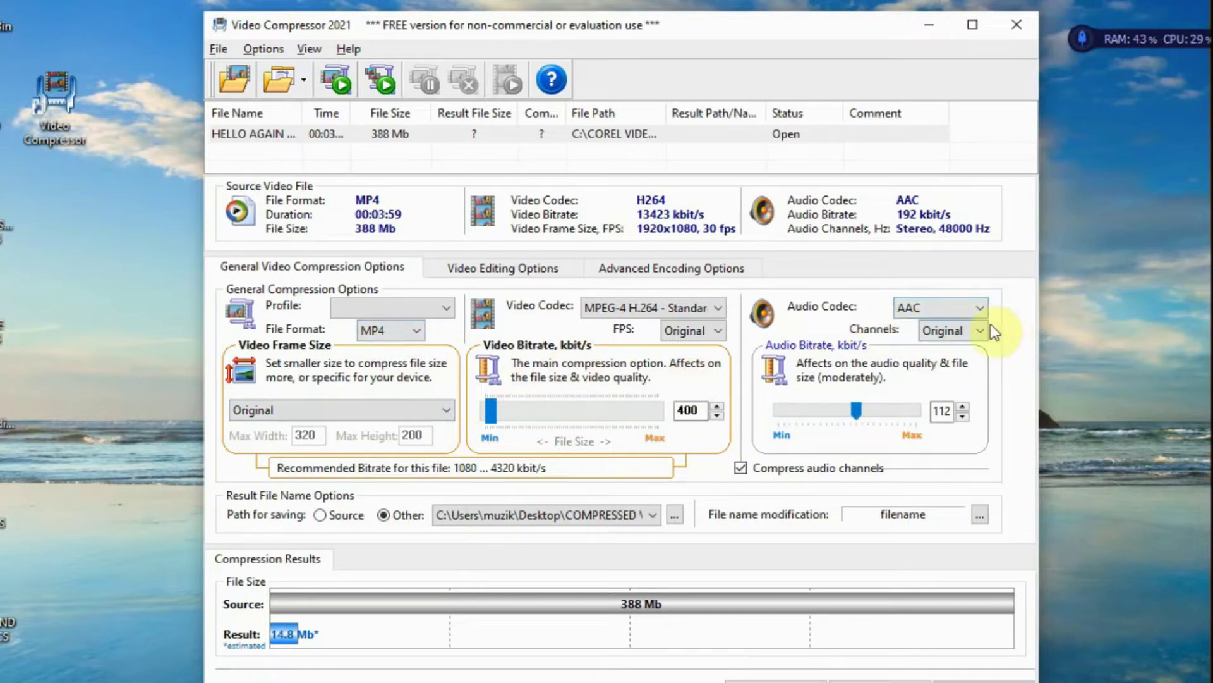
# Step: Set audio bitrate to 192 kbit/s and video bitrate to 2584 kbit/s, estimating 79.4 MB
pyautogui.moveTo(857, 412); pyautogui.dragTo(930, 442)
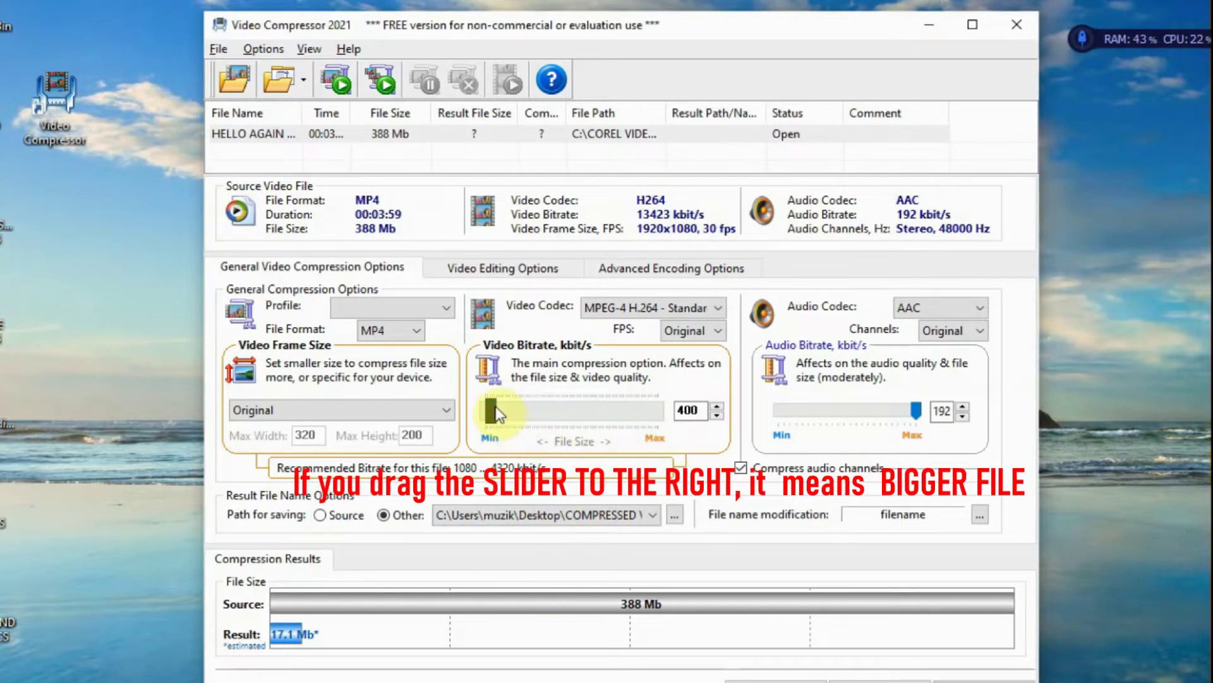
pyautogui.moveTo(494, 405); pyautogui.dragTo(521, 408)
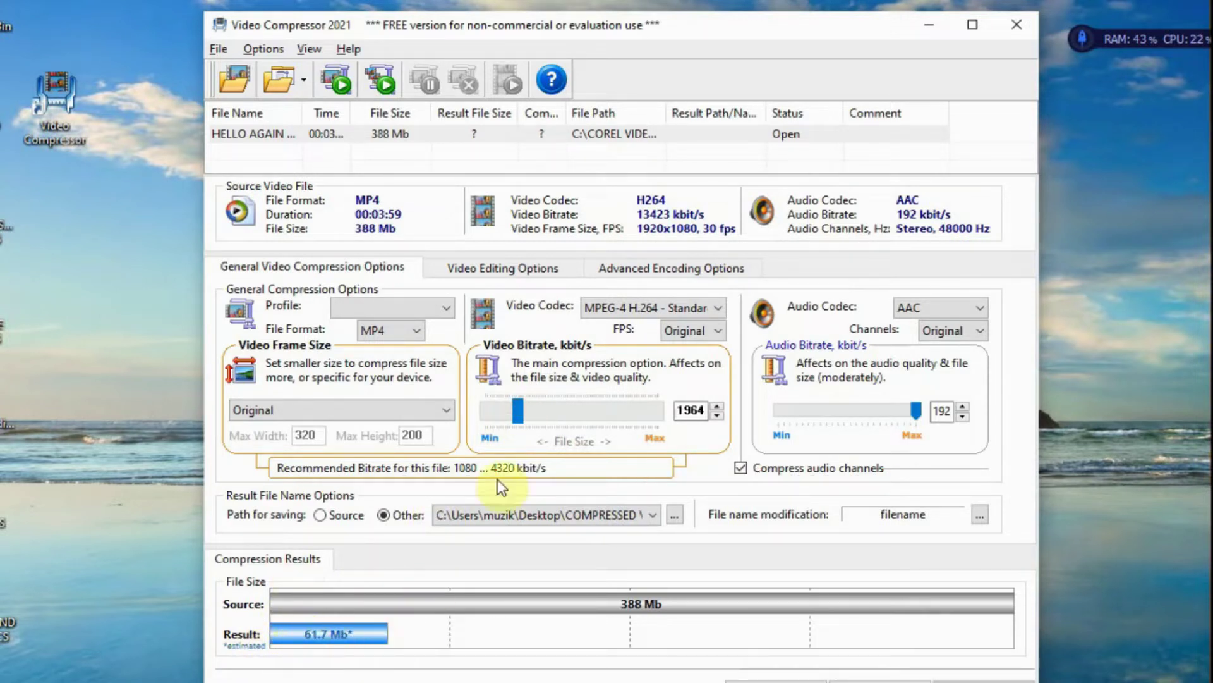
pyautogui.moveTo(515, 411)
pyautogui.mouseDown()
pyautogui.moveTo(504, 410)
pyautogui.moveTo(535, 419)
pyautogui.moveTo(512, 410)
pyautogui.moveTo(569, 407)
pyautogui.moveTo(535, 411)
pyautogui.mouseUp()
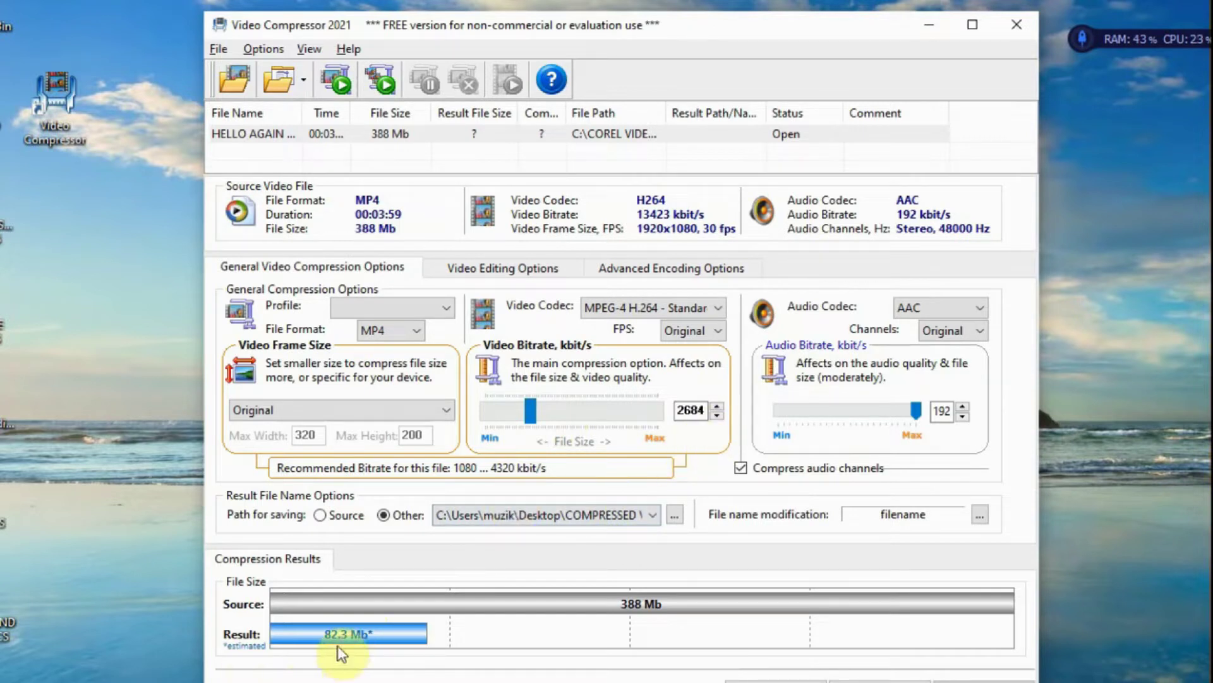
pyautogui.click(716, 415)
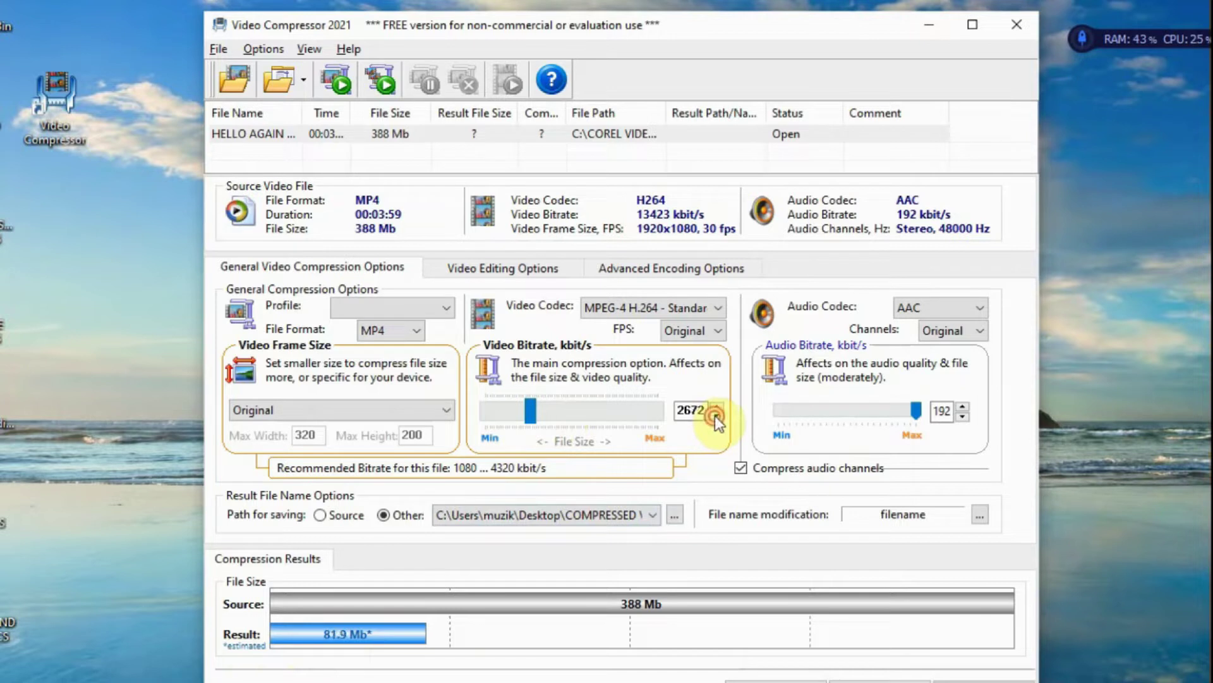
pyautogui.click(716, 415)
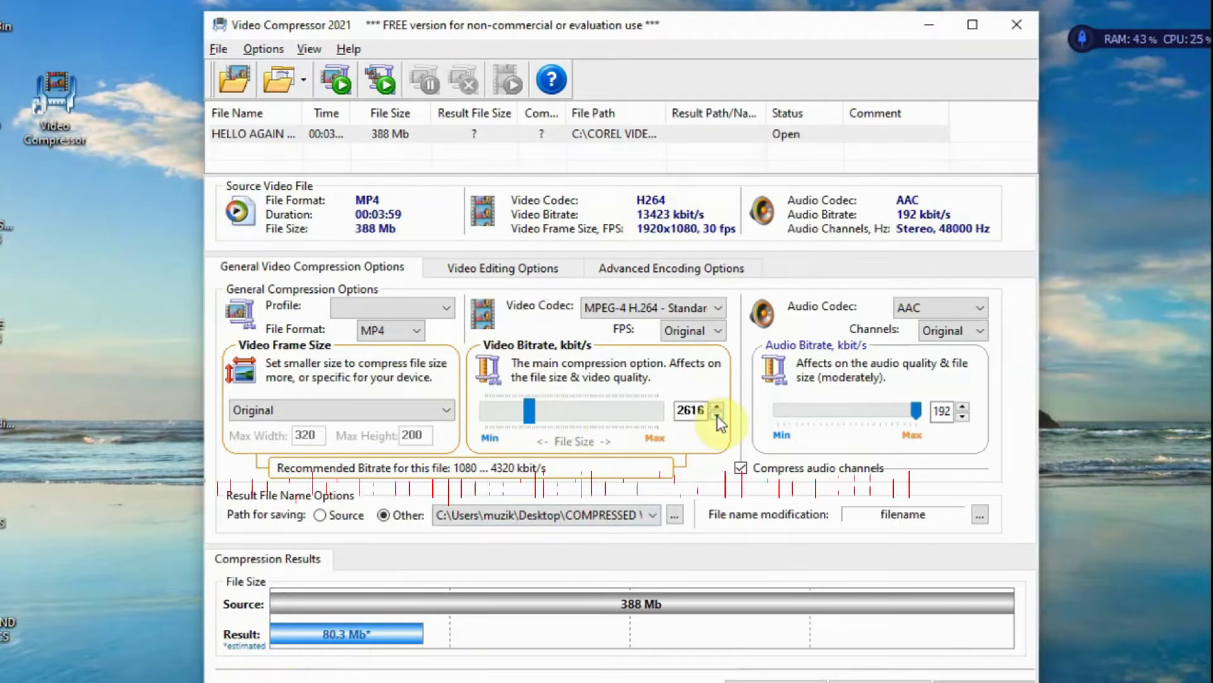
pyautogui.click(718, 415)
pyautogui.click(718, 416)
pyautogui.click(718, 416)
pyautogui.click(718, 415)
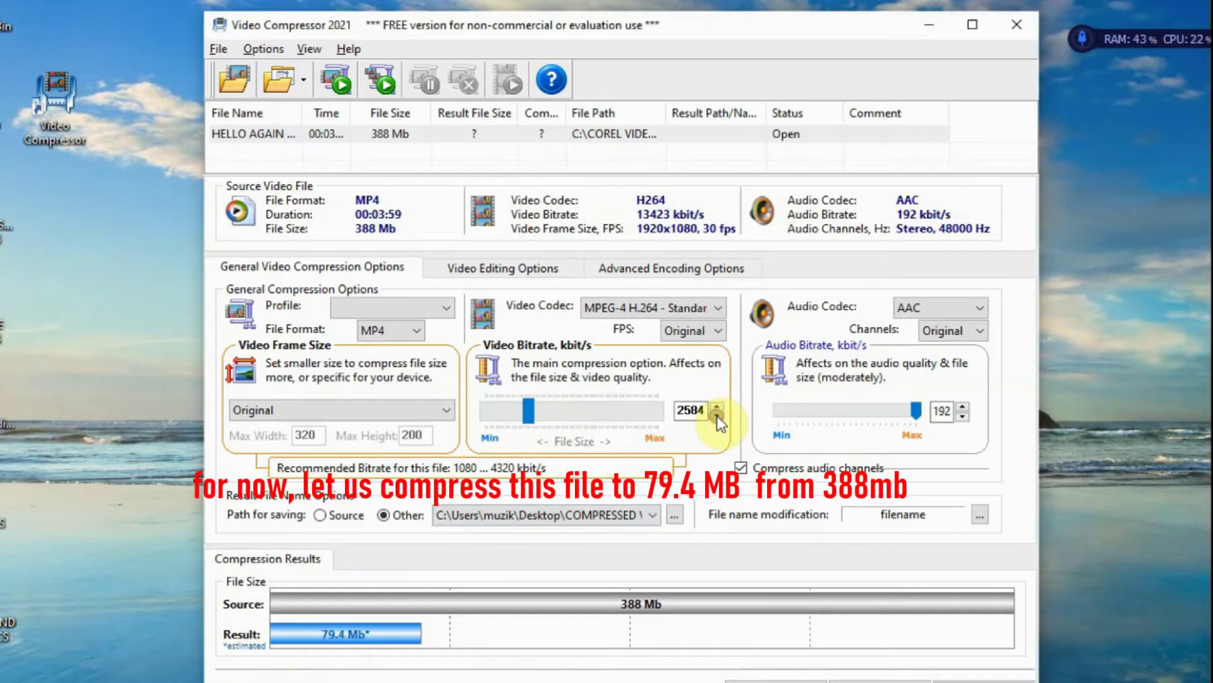
# Step: Set the save path to the COMPRESSED VIDEOS folder on the Desktop
pyautogui.click(675, 516)
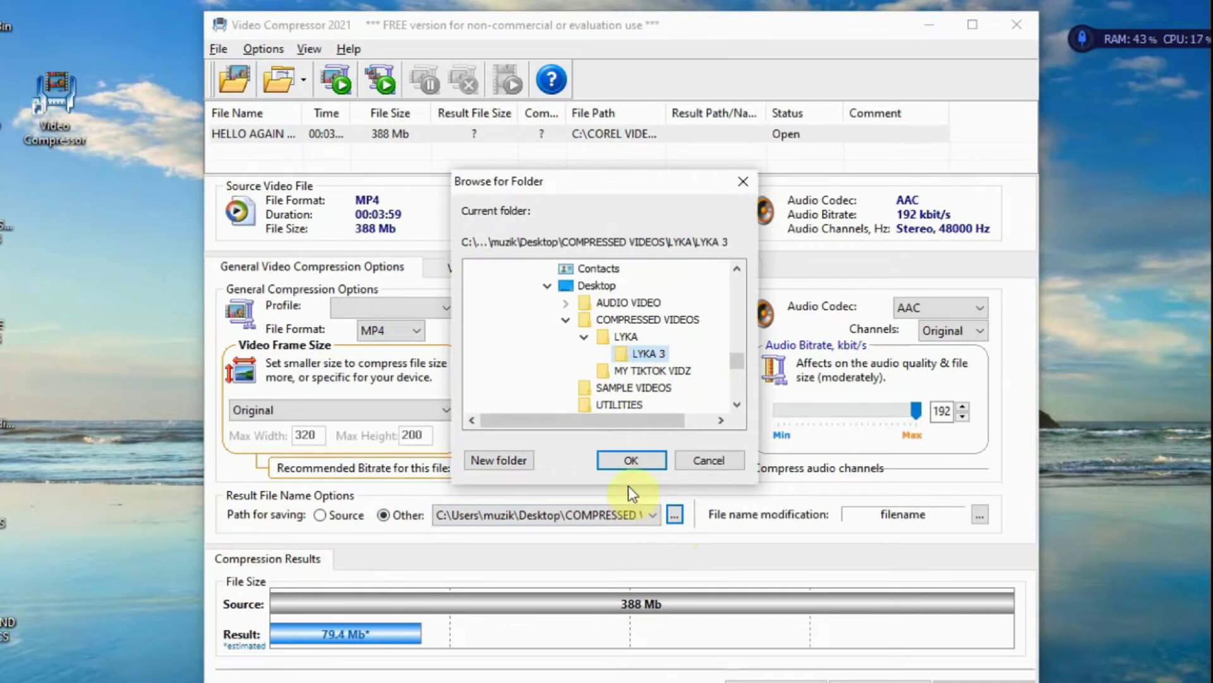
pyautogui.click(657, 320)
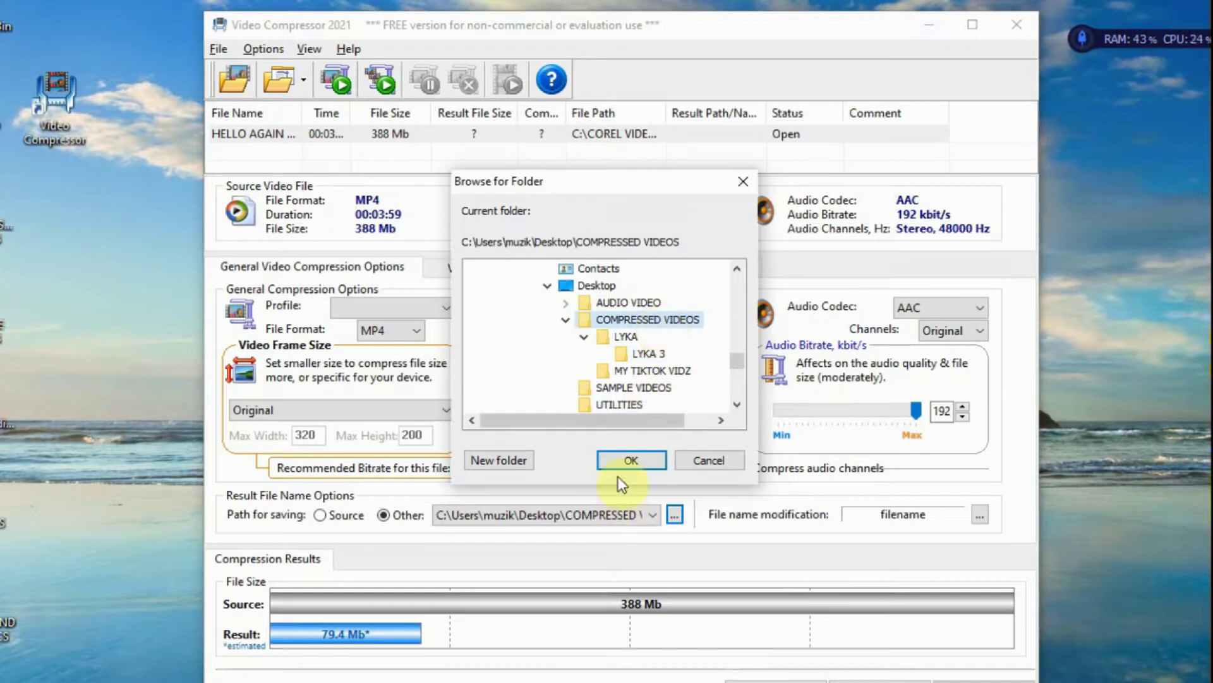
pyautogui.click(624, 460)
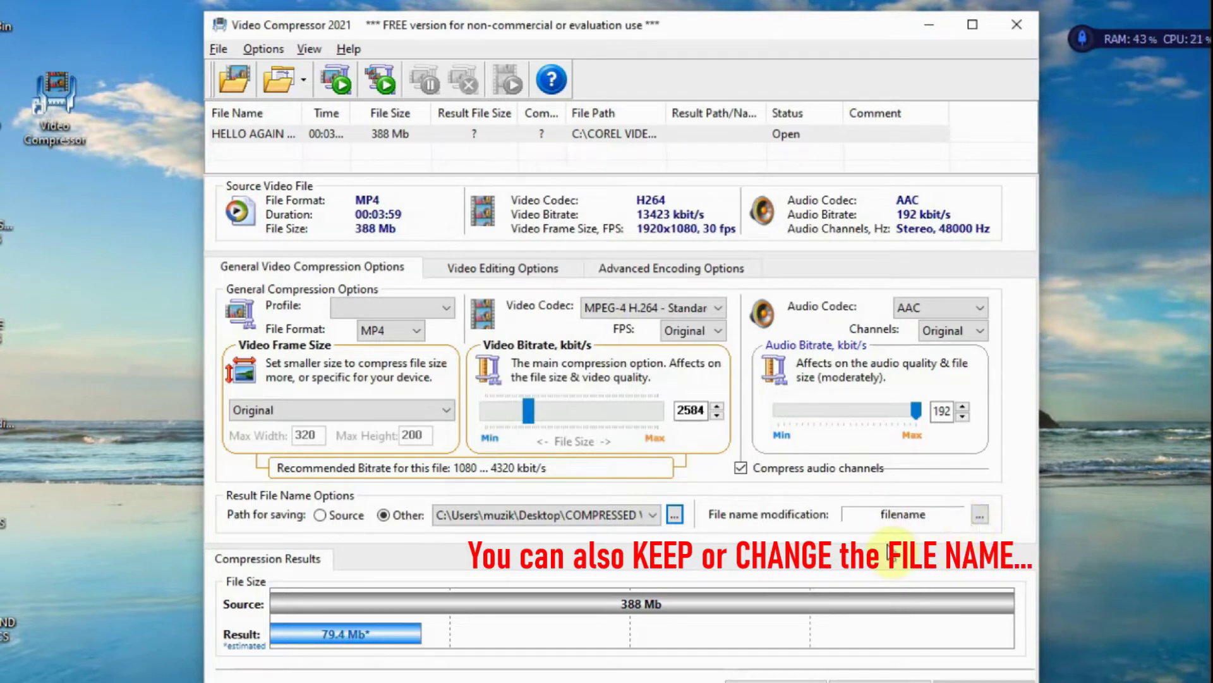
pyautogui.click(980, 514)
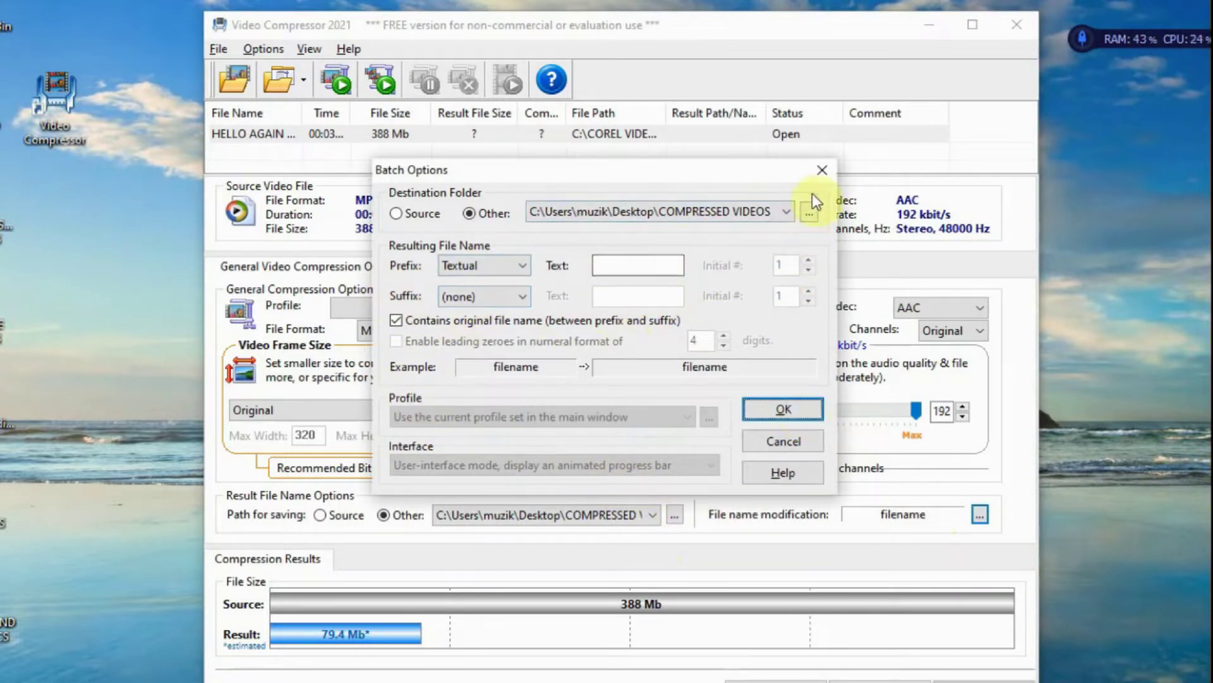
pyautogui.click(821, 170)
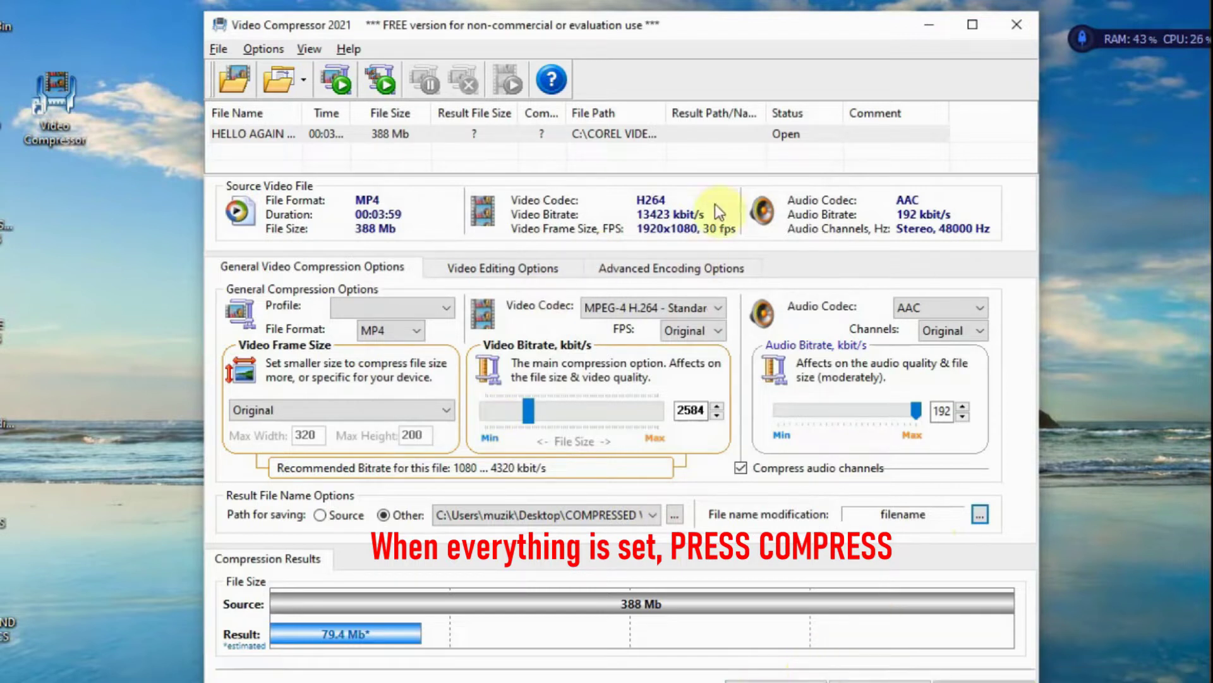
# Step: Raise the window to reveal its buttons and compress the video into a 79.8 MB file
pyautogui.moveTo(696, 27); pyautogui.dragTo(696, 10)
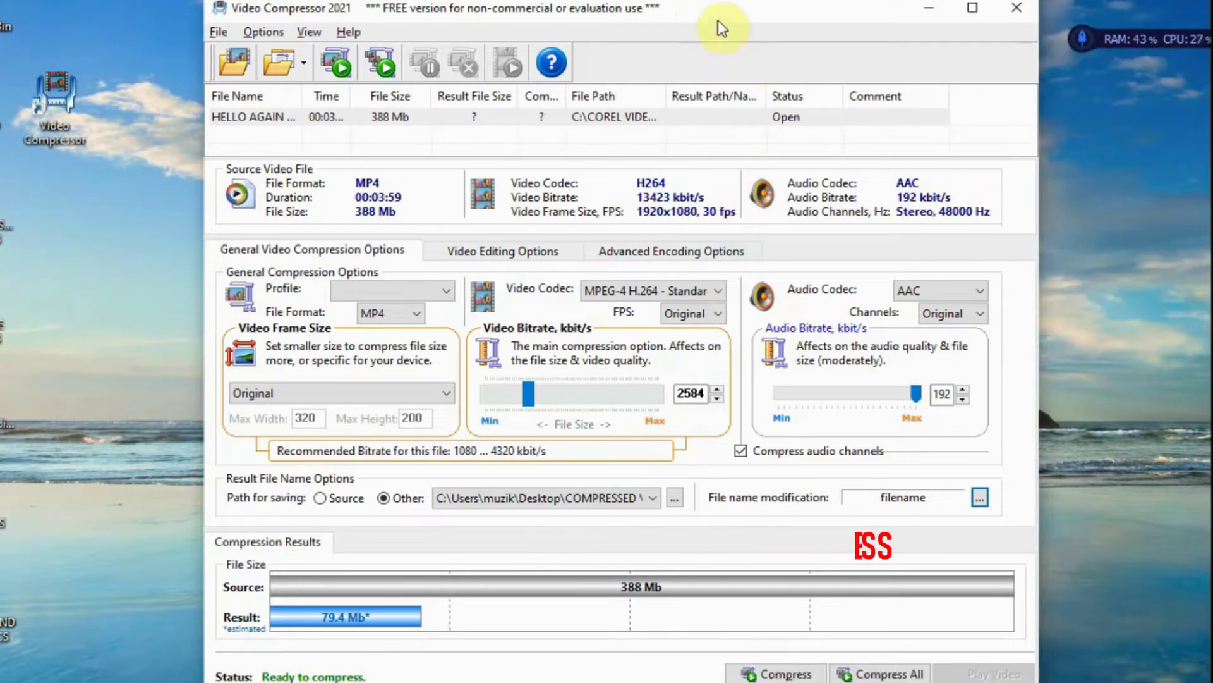
pyautogui.moveTo(718, 20); pyautogui.dragTo(718, 13)
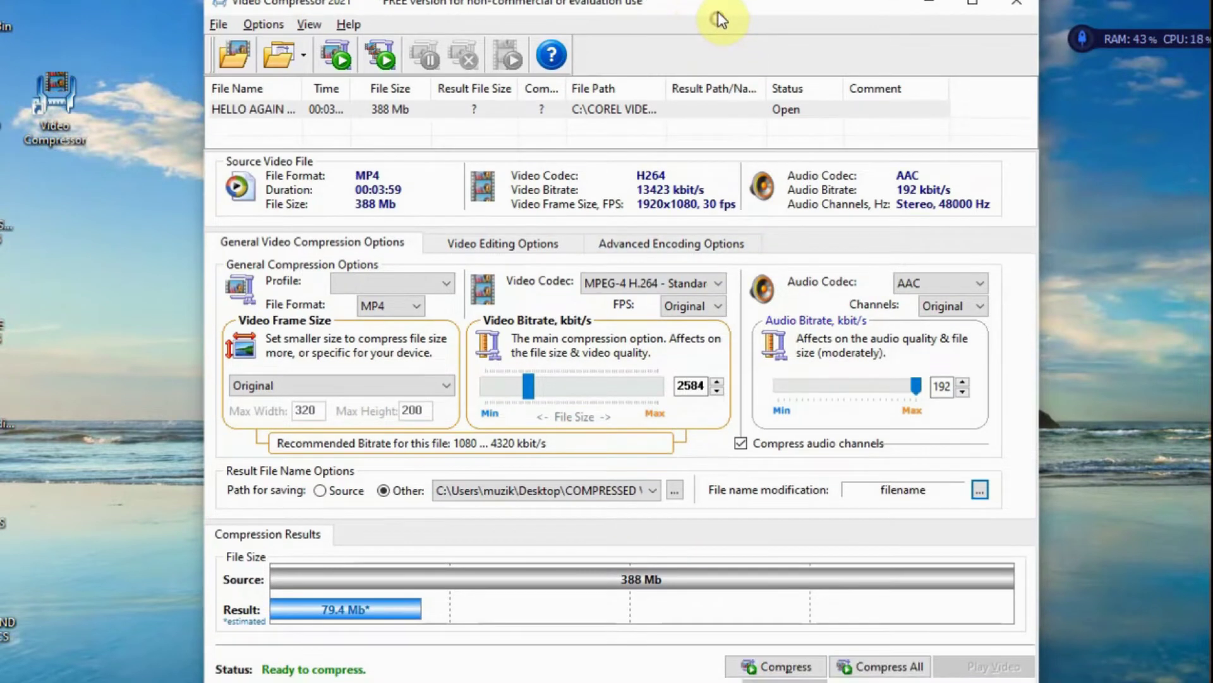
pyautogui.click(783, 669)
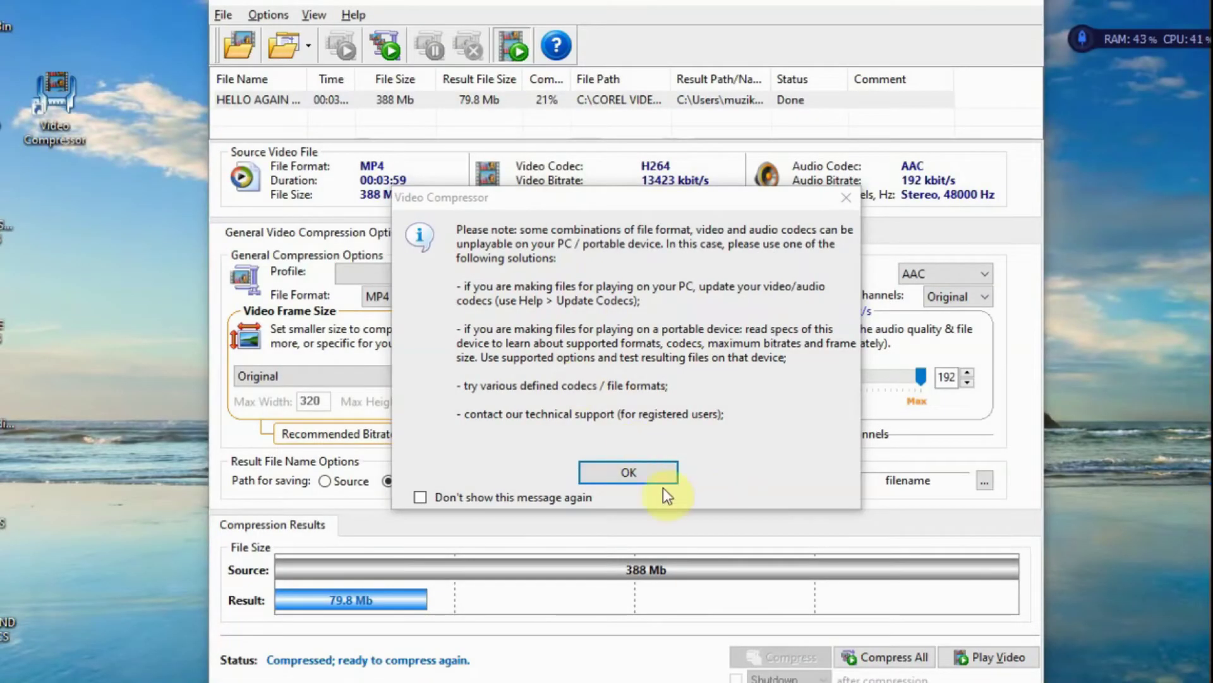
# Step: Dismiss the codec notice and set video bitrate to 1544 kbit/s for an estimated 49.8 MB
pyautogui.click(626, 476)
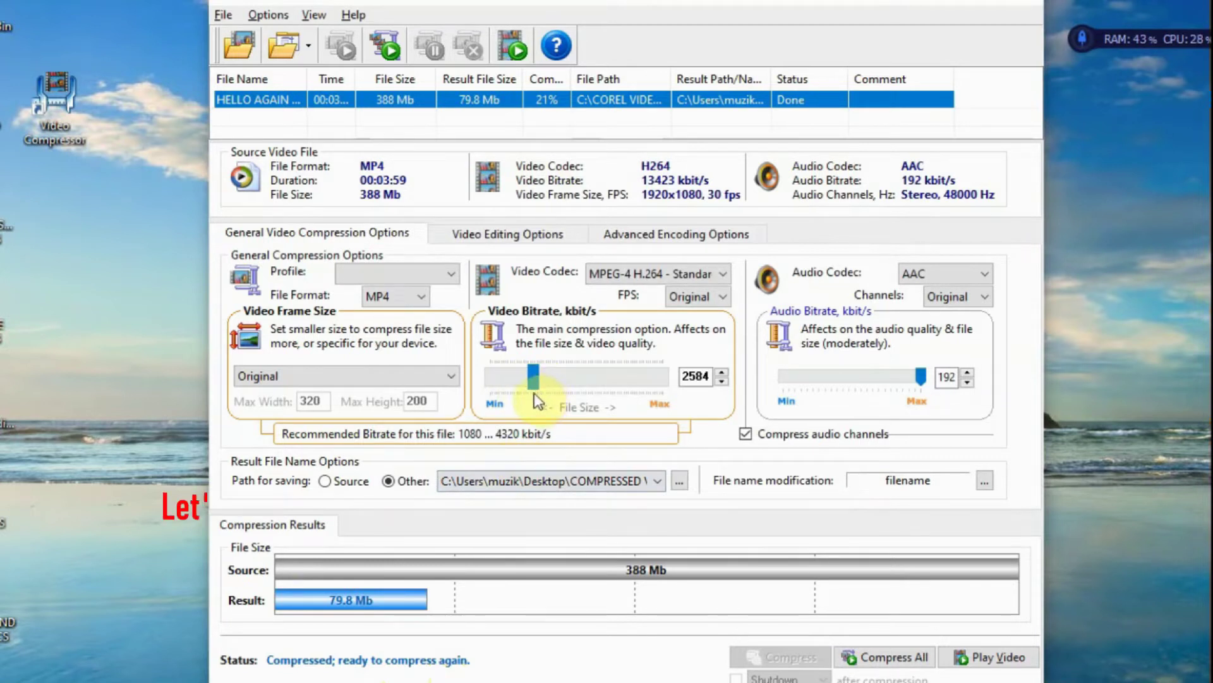
pyautogui.moveTo(536, 389); pyautogui.dragTo(518, 381)
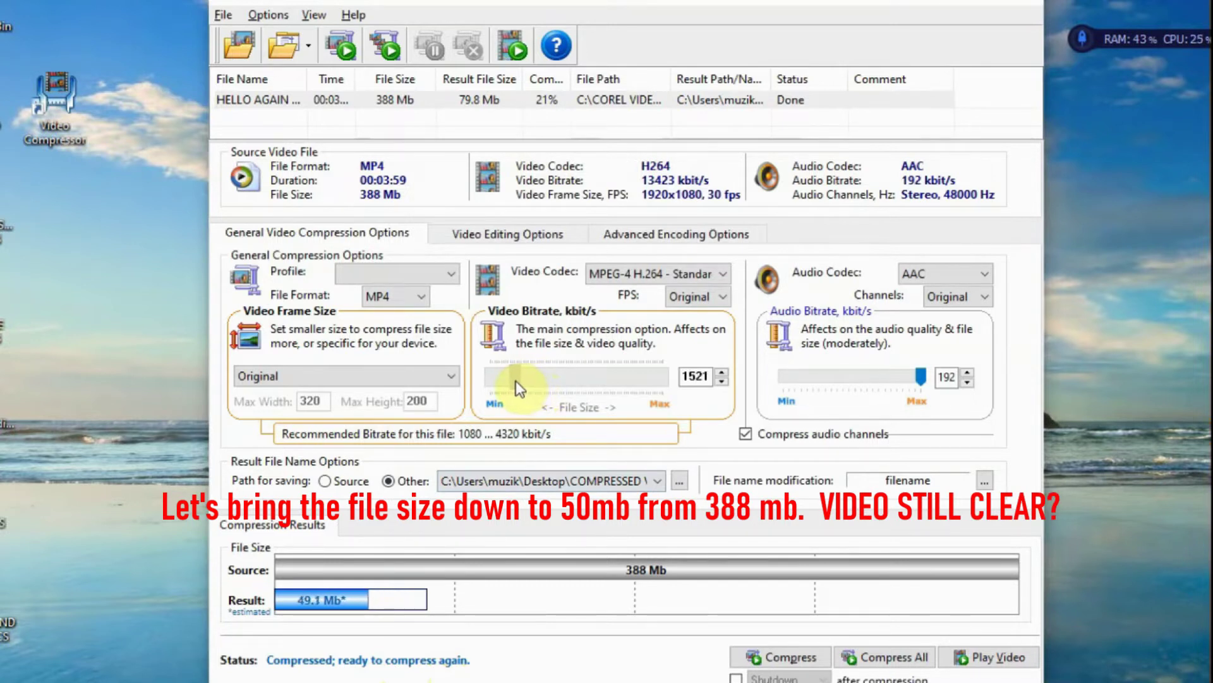
pyautogui.moveTo(514, 382); pyautogui.dragTo(520, 381)
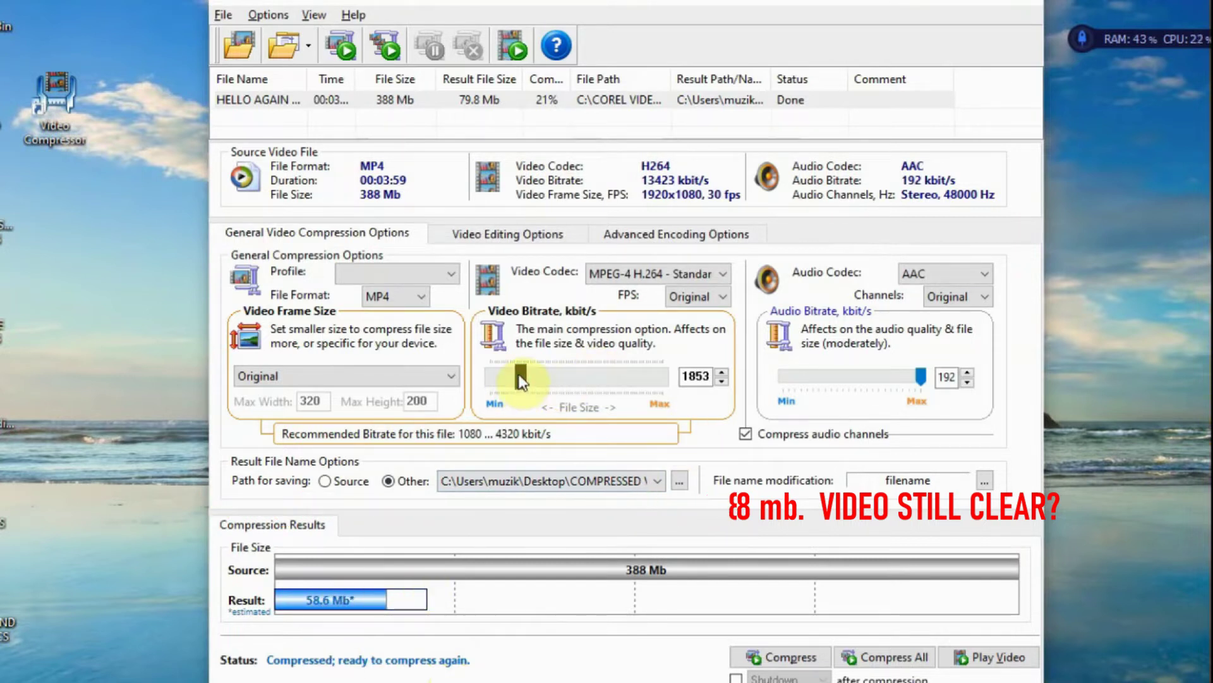
pyautogui.moveTo(519, 378); pyautogui.dragTo(515, 373)
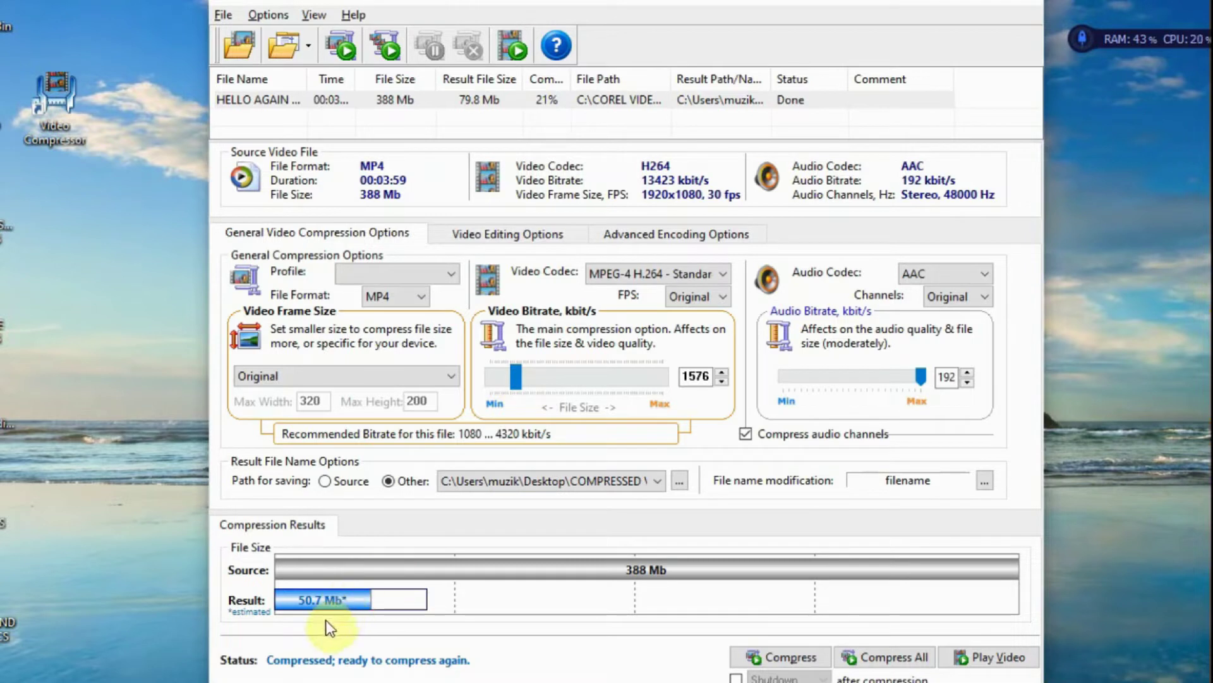
pyautogui.click(721, 381)
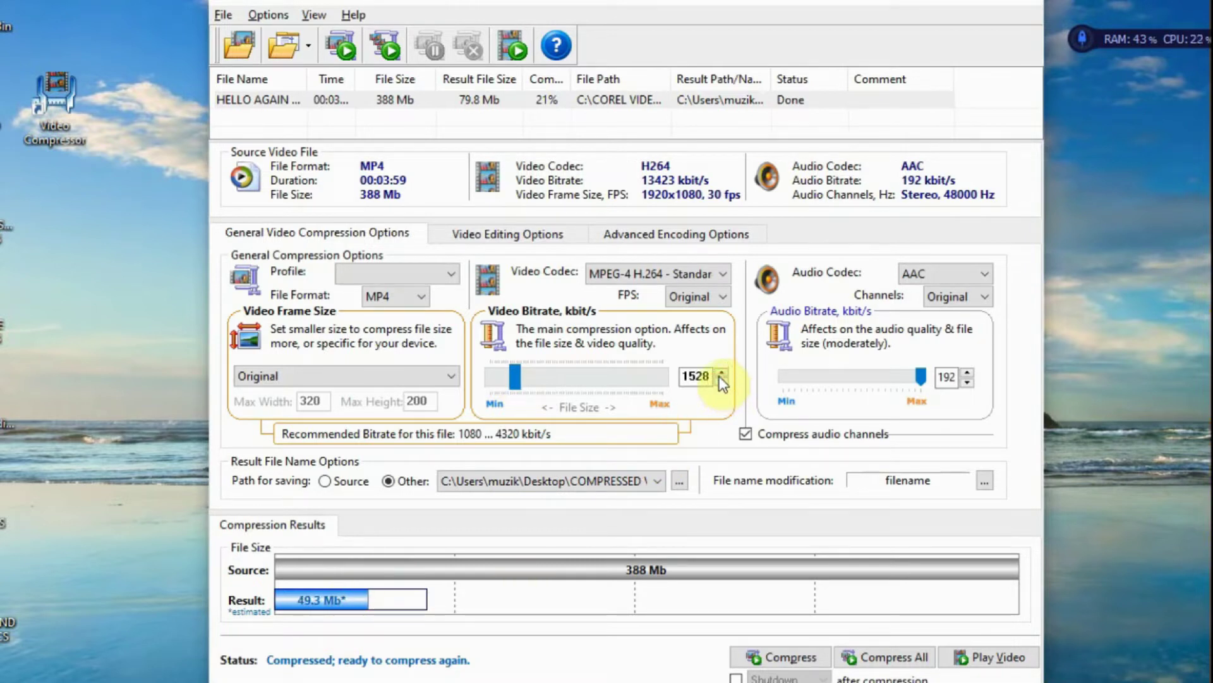
pyautogui.click(721, 373)
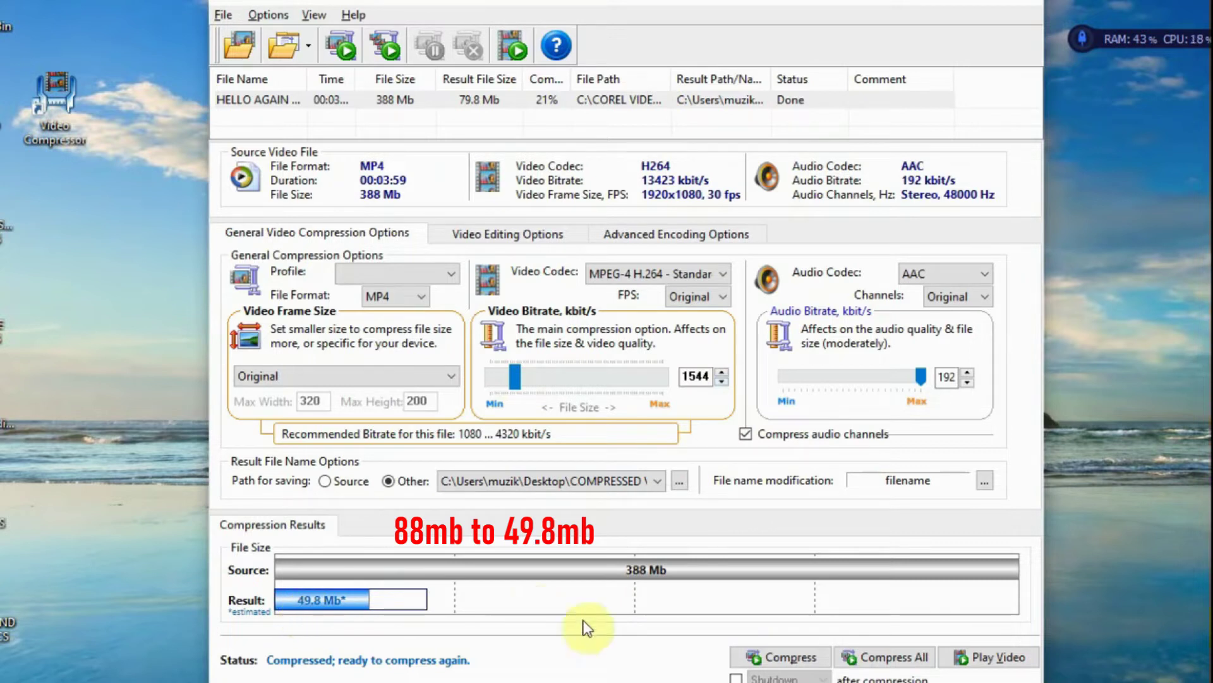
# Step: Compress at 1544 kbit/s into a 50.0 MB file and close the Registration Wizard
pyautogui.click(780, 654)
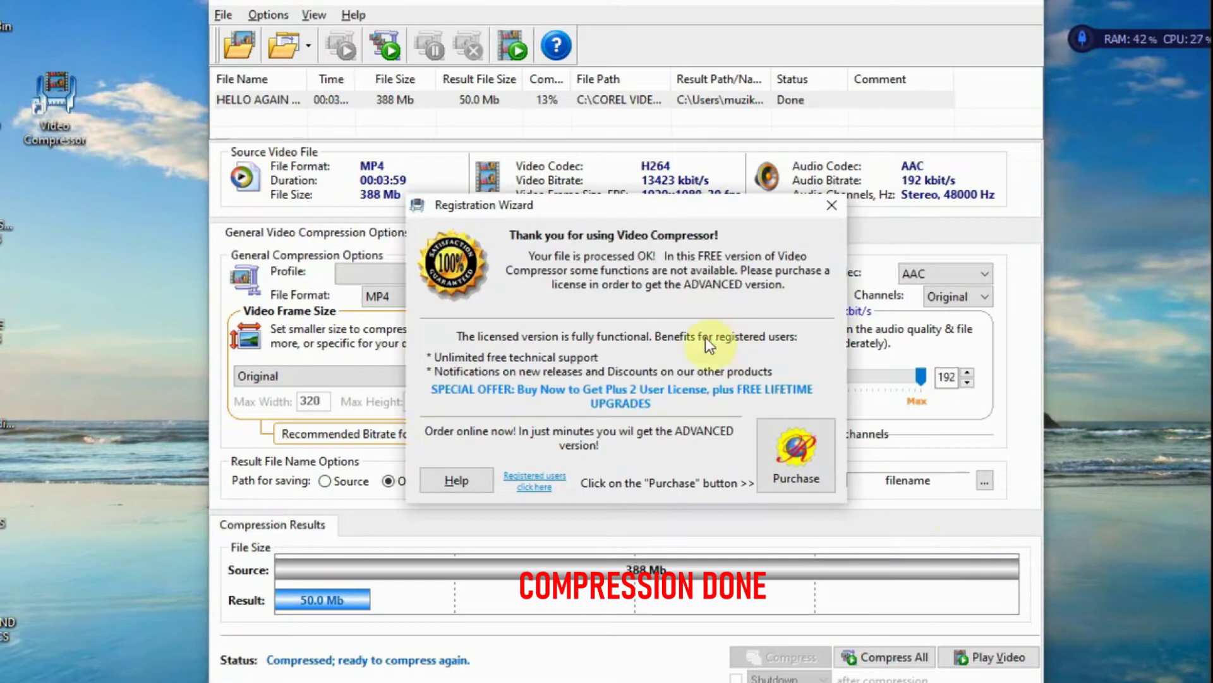
pyautogui.click(835, 206)
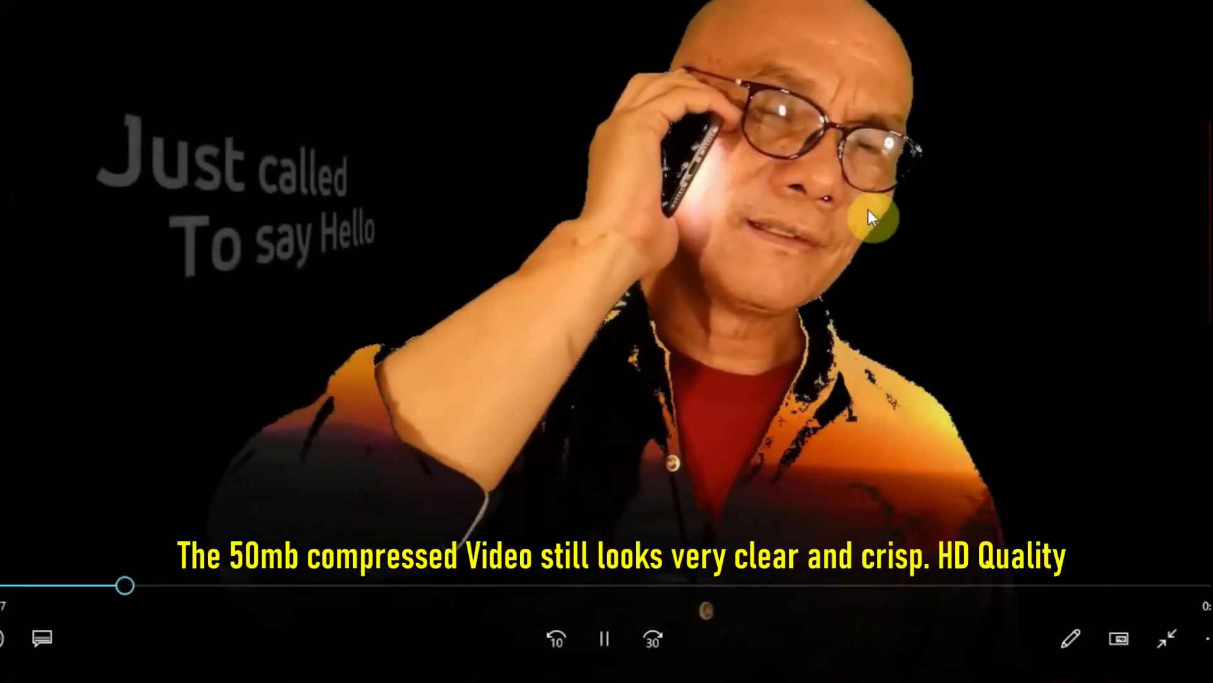
# Step: Skip ahead in the 50 MB video playback, then dismiss the codec notice
pyautogui.click(240, 586)
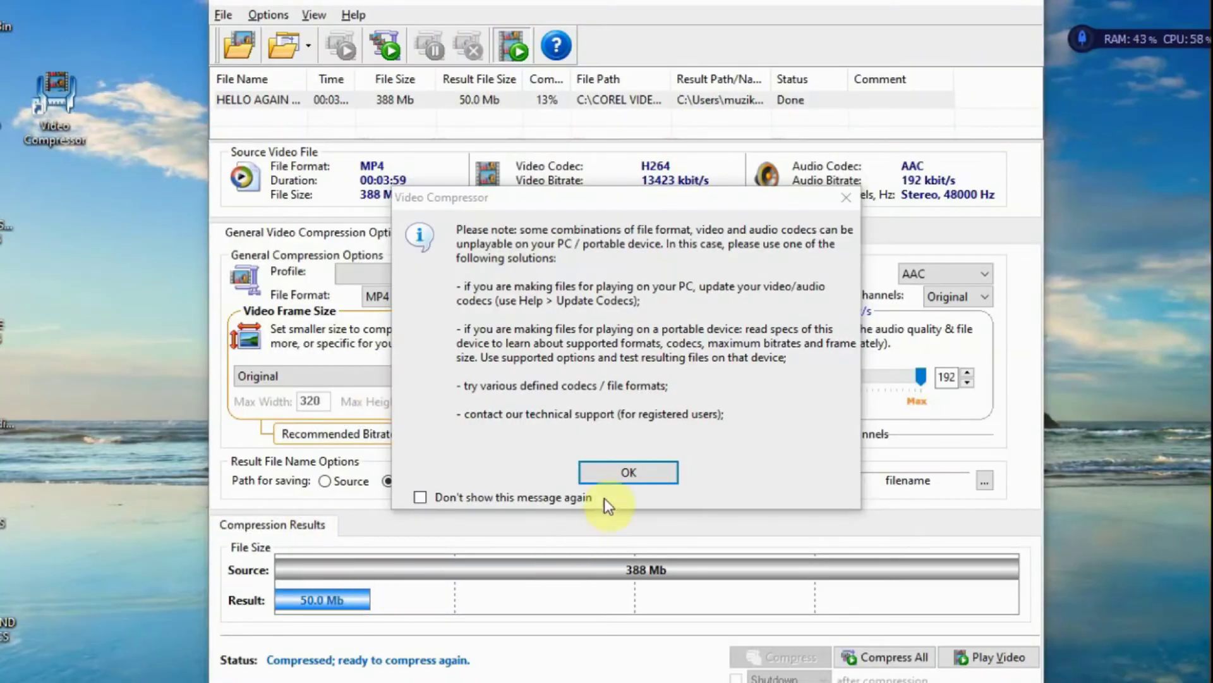
pyautogui.click(613, 474)
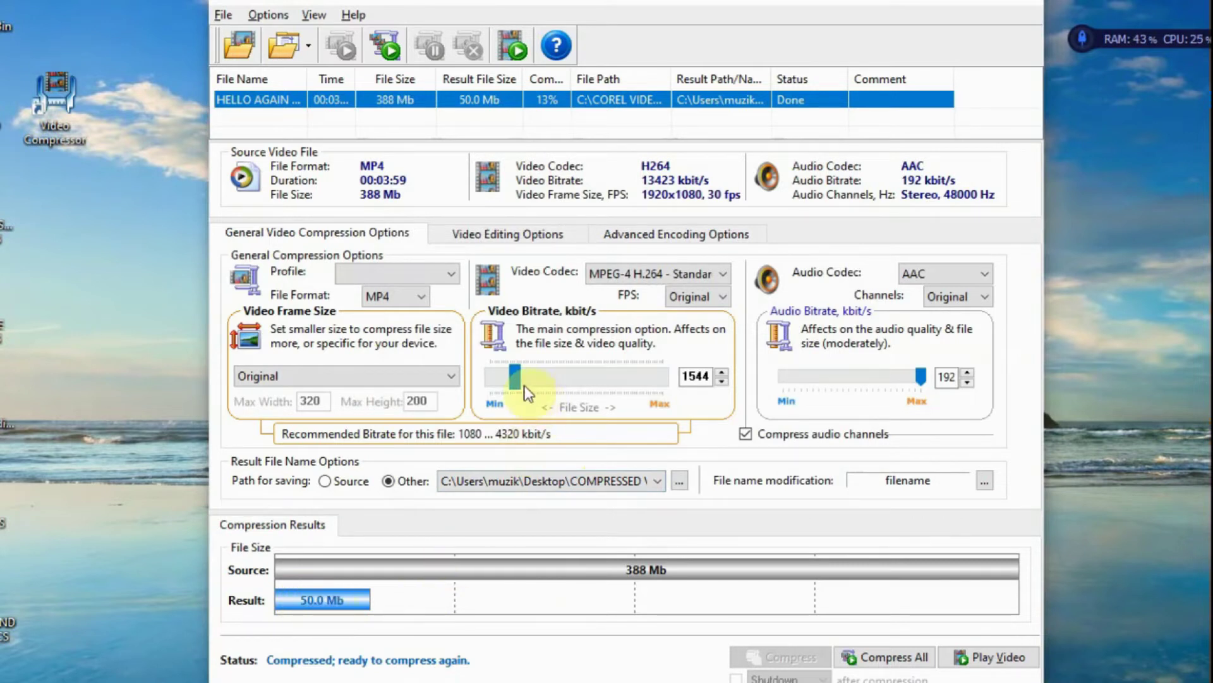
# Step: Set video bitrate to 656 kbit/s (about 24.4 MB), compress, and decline the low-bitrate correction
pyautogui.moveTo(519, 382); pyautogui.dragTo(503, 381)
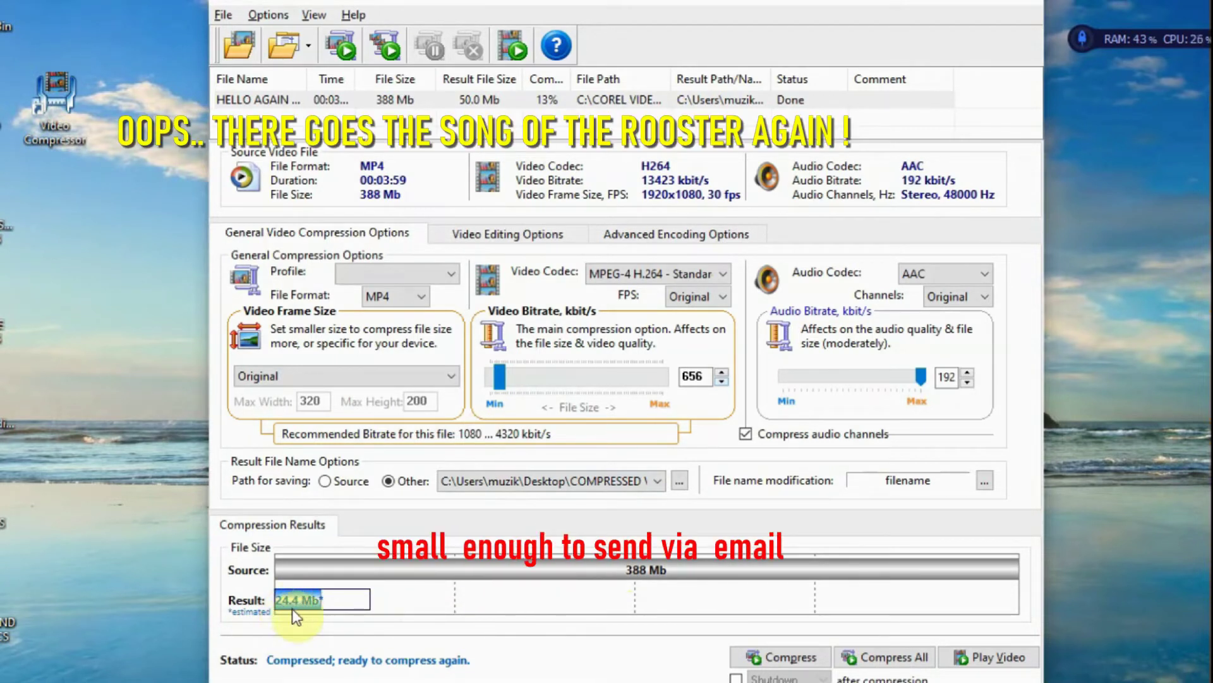
pyautogui.click(787, 660)
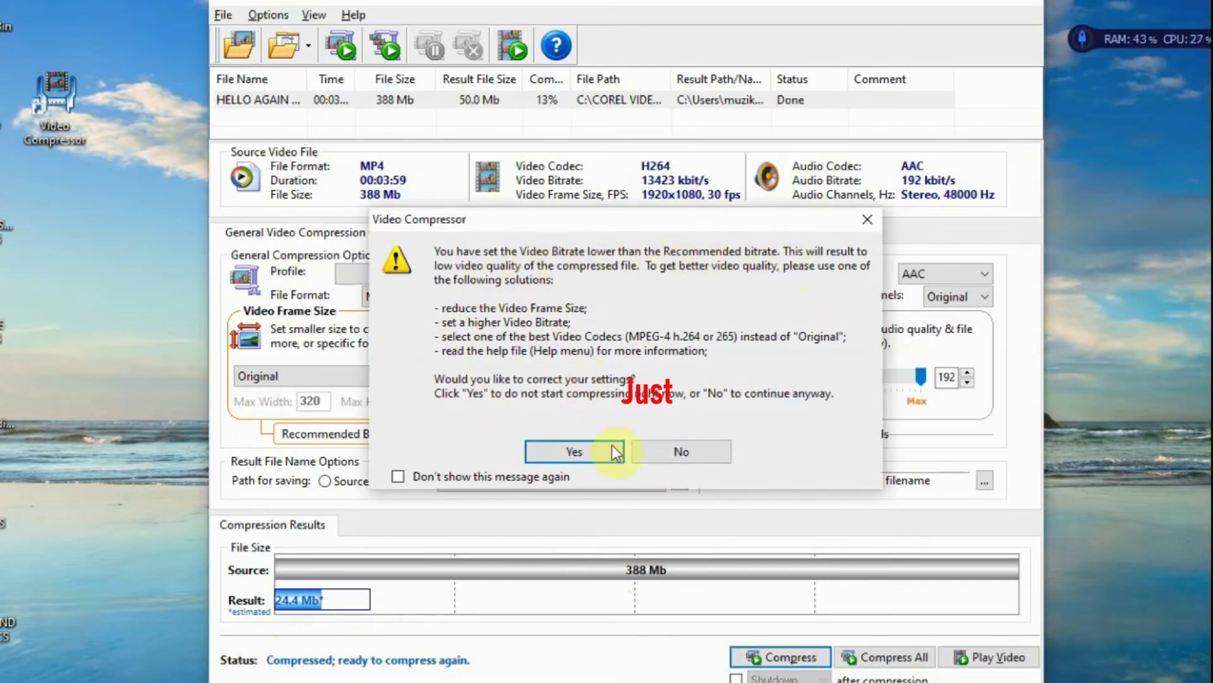
pyautogui.click(670, 450)
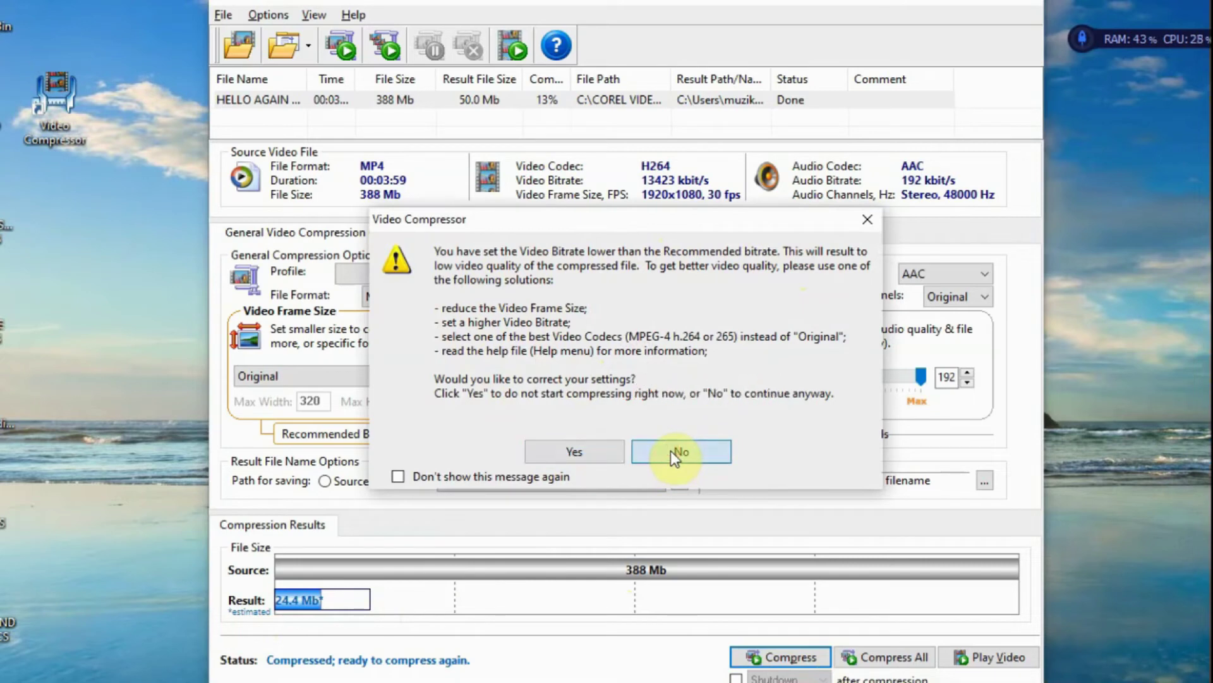
# Step: Continue past the low-bitrate warning so the 656 kbit/s compression finishes at 24.7 Mb
pyautogui.click(669, 450)
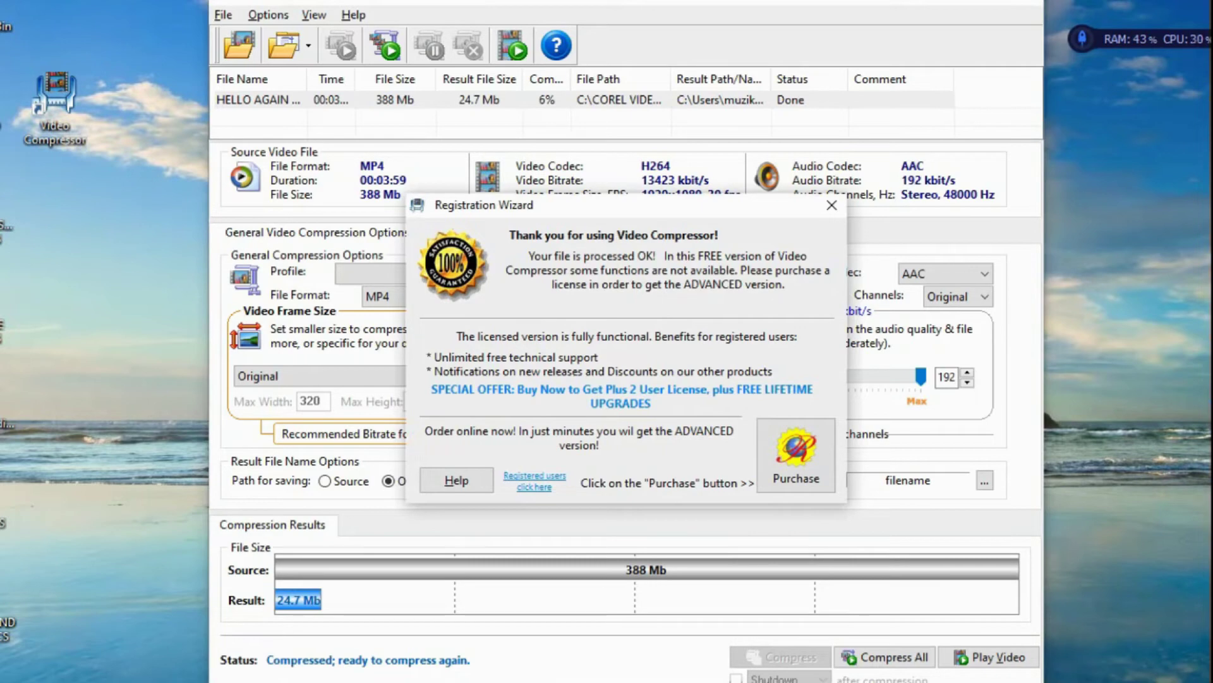
# Step: Dismiss the registration prompt, watch the 24.7 Mb version, then clear the codec notice
pyautogui.click(830, 205)
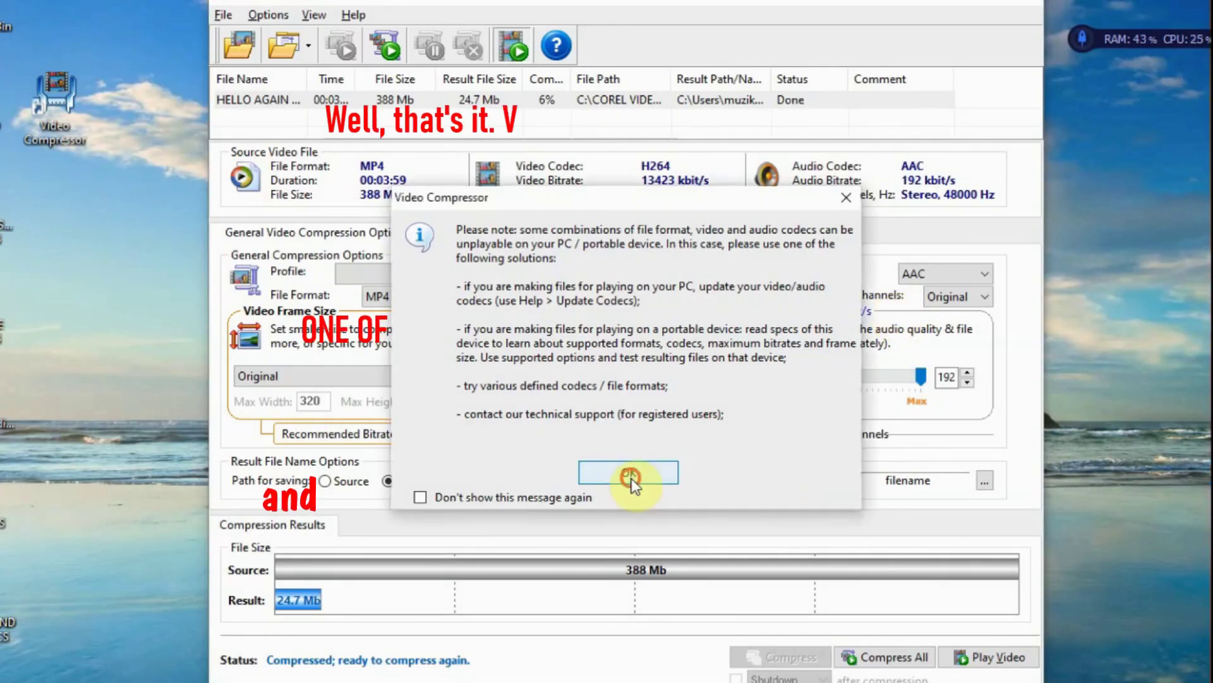
pyautogui.click(628, 477)
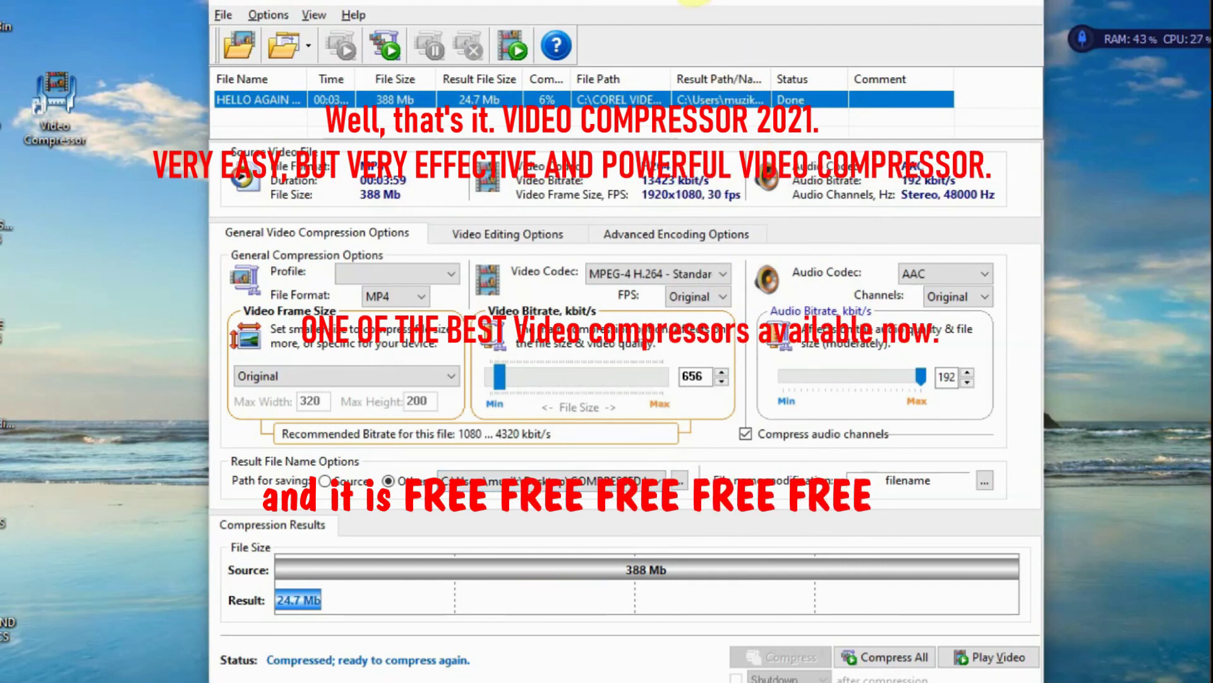
pyautogui.moveTo(695, 1); pyautogui.dragTo(692, 17)
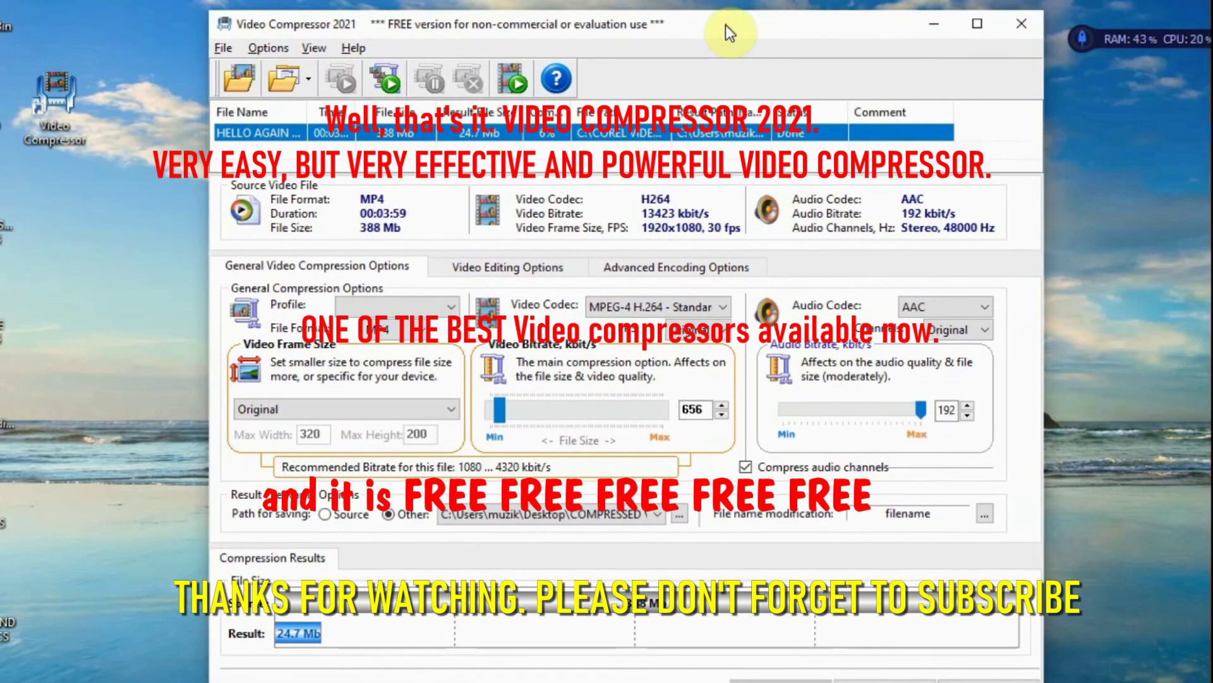
pyautogui.moveTo(726, 25); pyautogui.dragTo(729, 0)
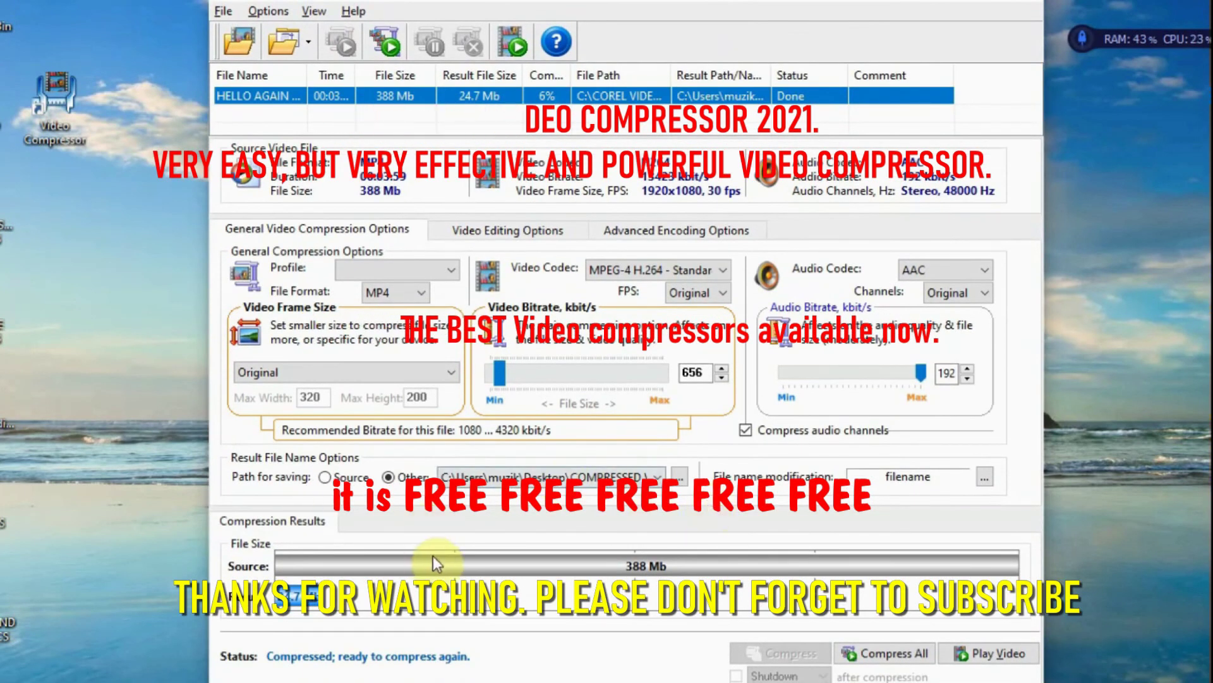